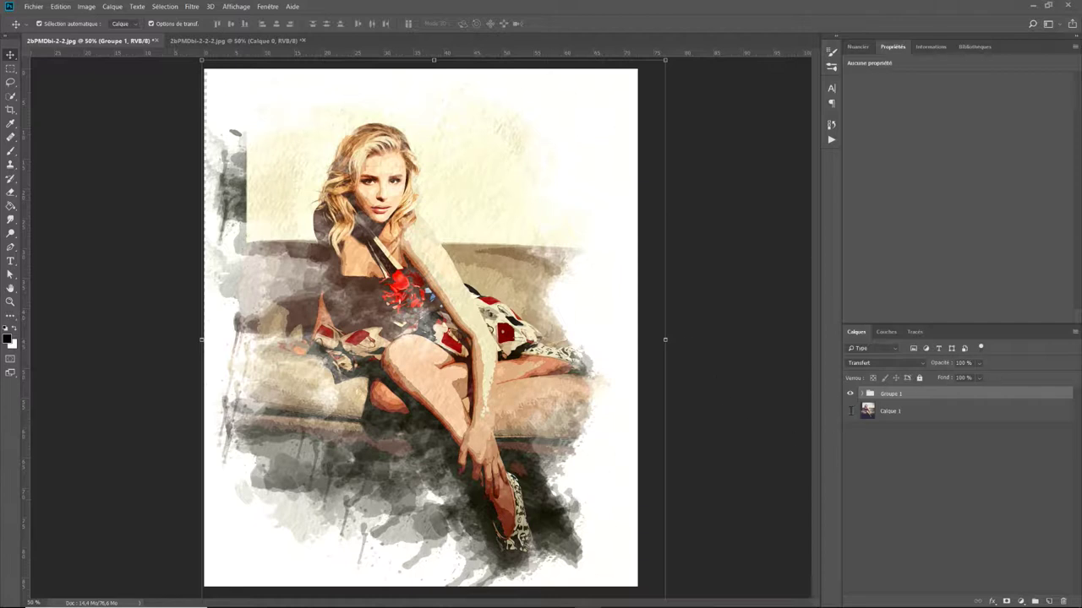
Toggle the watercolour effect to compare it, then show the original photo layer.
{"action": "left_click", "coordinate": [850, 393]}
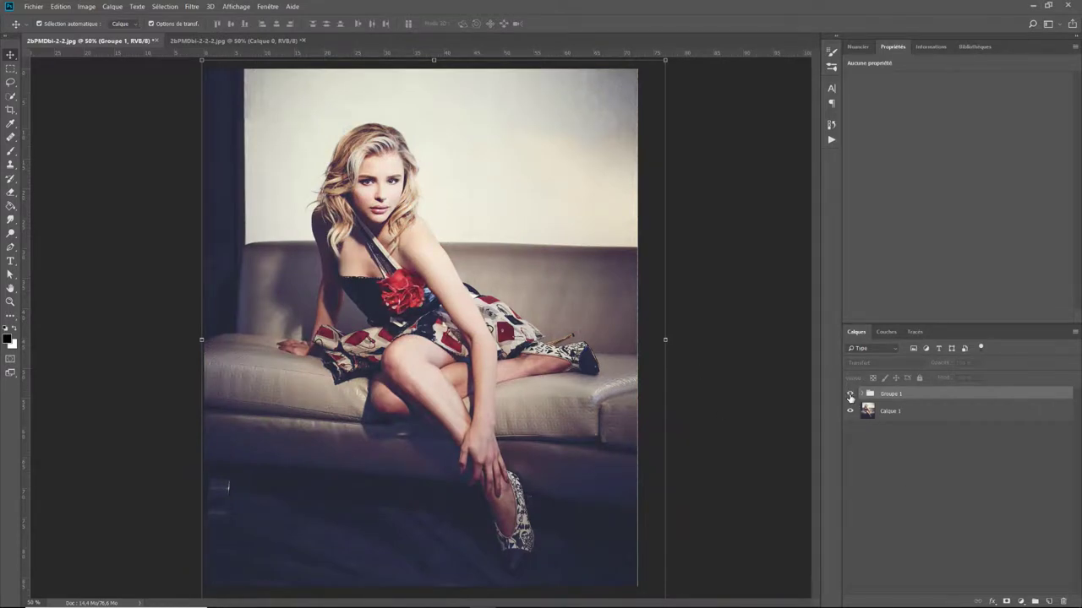
{"action": "left_click", "coordinate": [850, 393]}
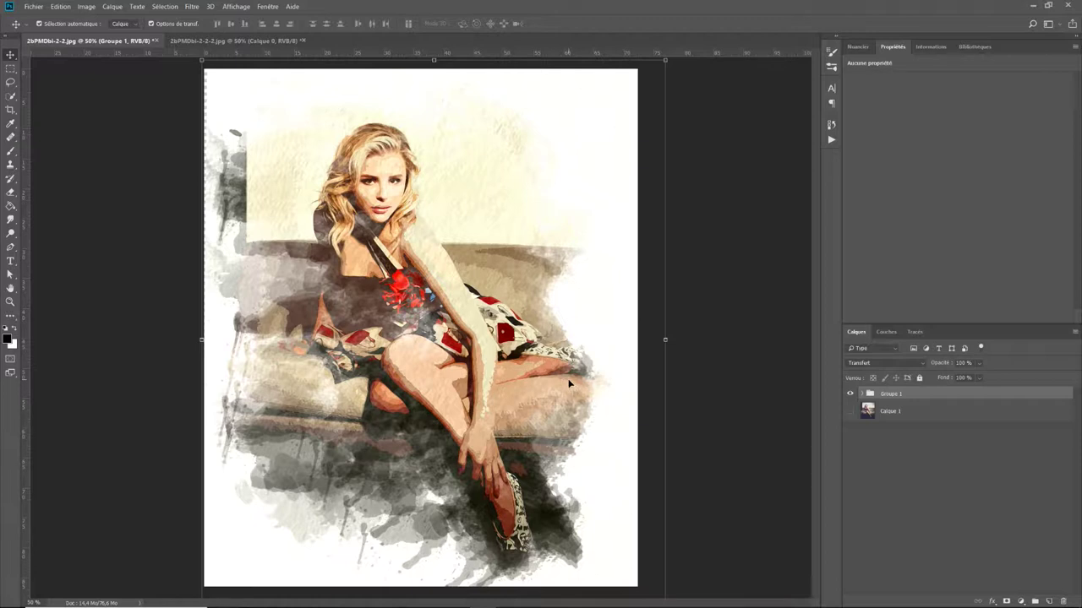
{"action": "left_click", "coordinate": [849, 411]}
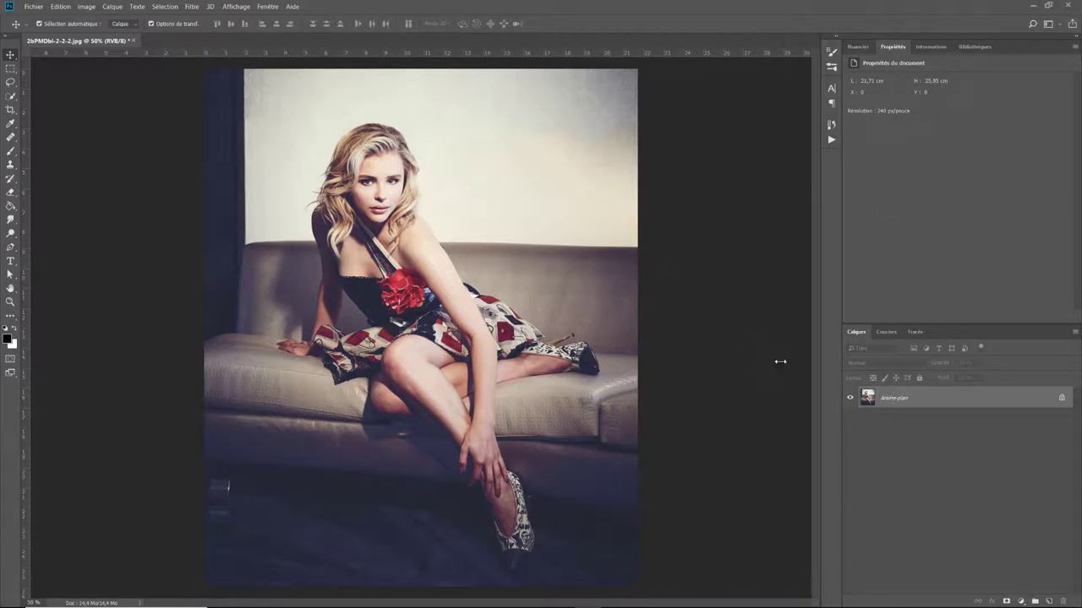
Convert the locked Arrière-plan background into a normal layer named peinture.
{"action": "double_click", "coordinate": [910, 399]}
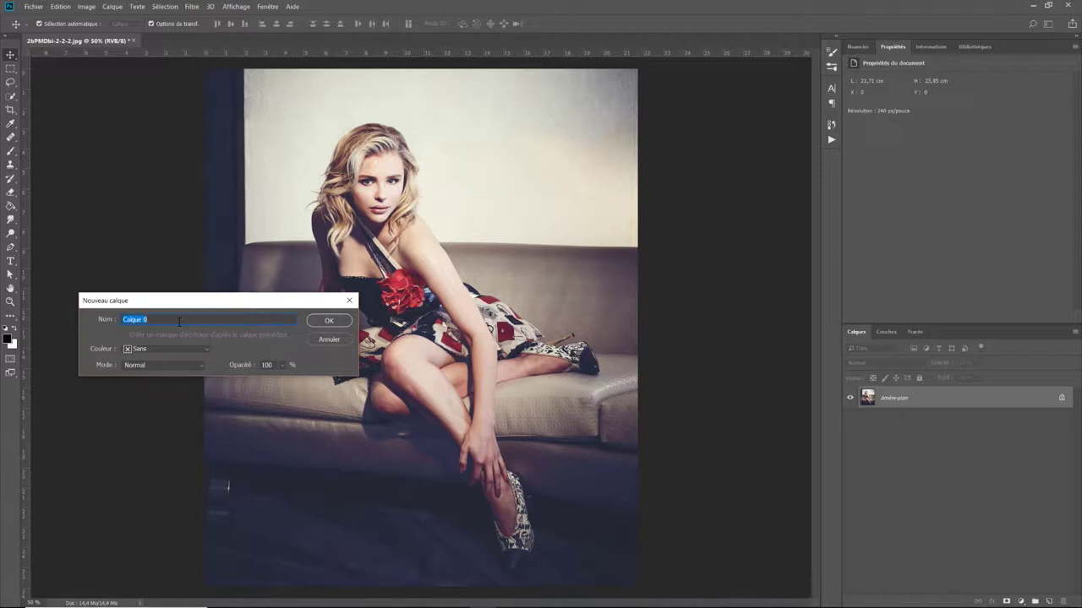
{"action": "type", "text": "pr"}
{"action": "key", "text": "Return"}
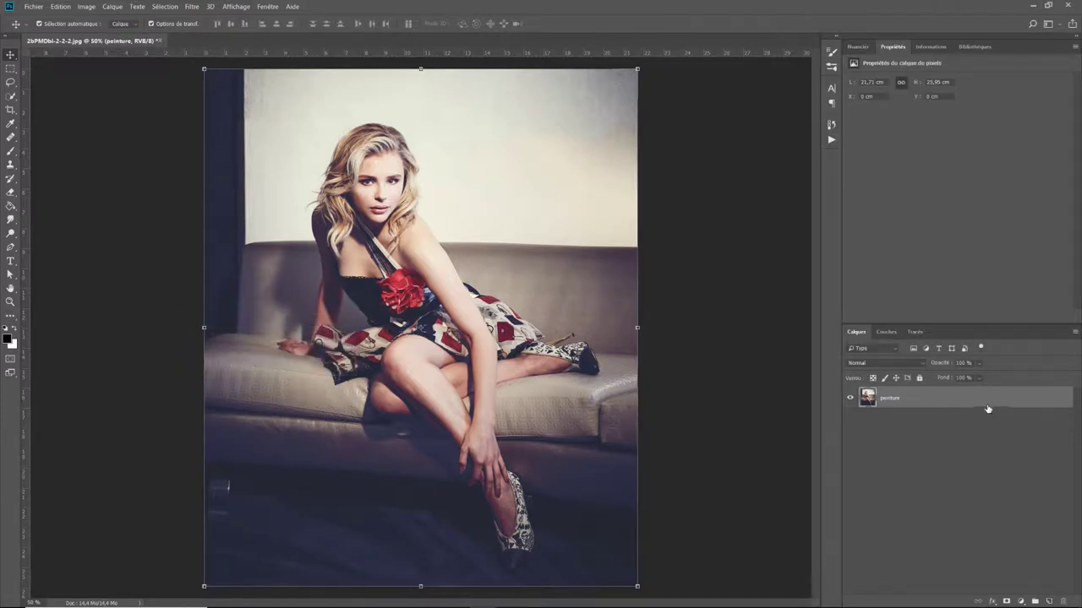
Convert the peinture layer into an embedded smart object (Convertir en objet dynamique).
{"action": "right_click", "coordinate": [923, 403]}
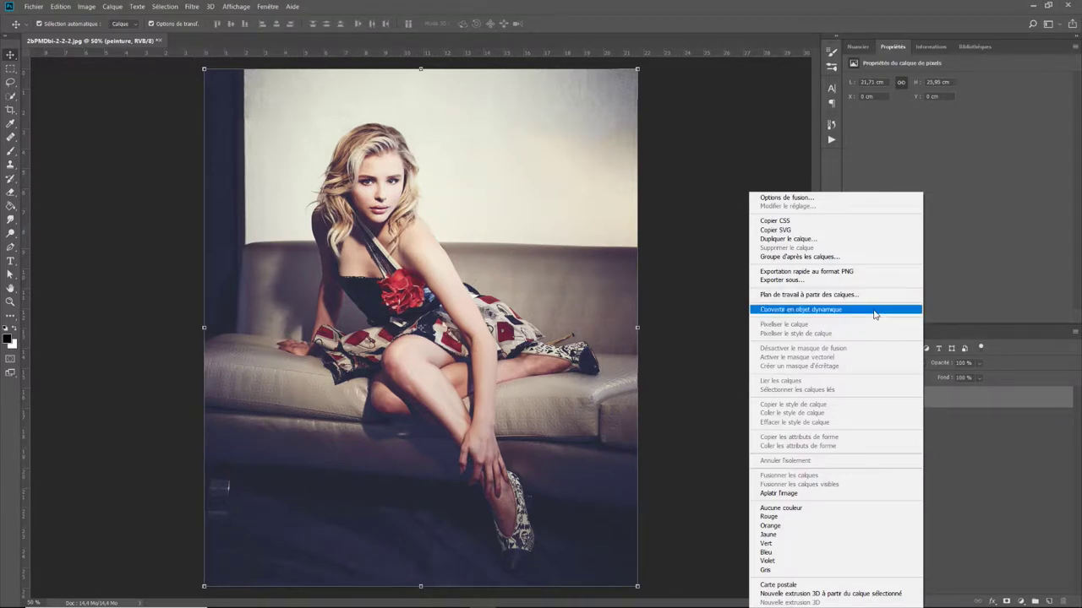
{"action": "left_click", "coordinate": [874, 309]}
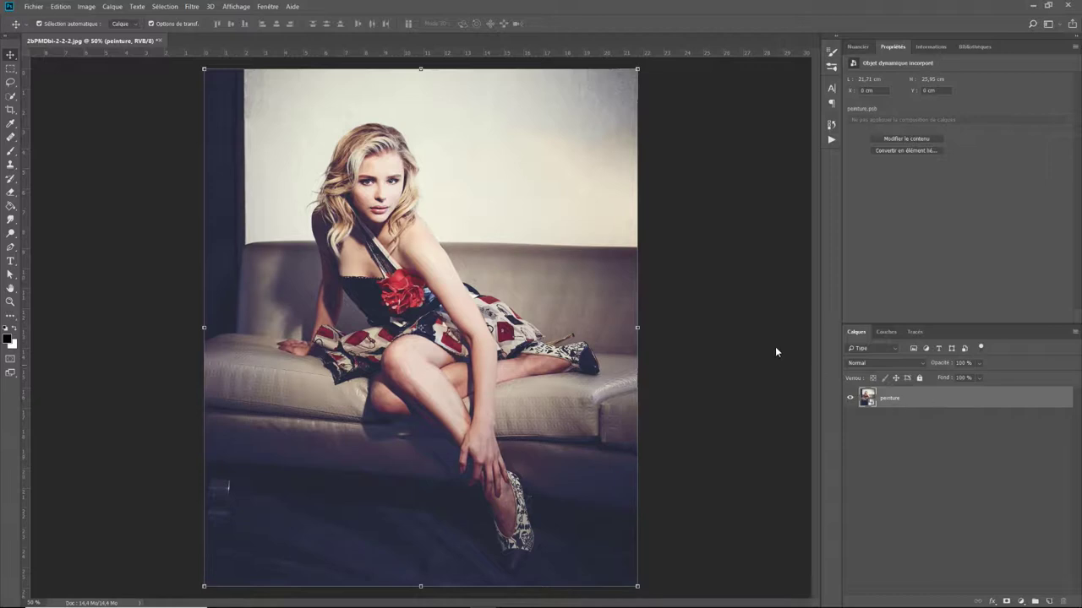
{"action": "left_click", "coordinate": [192, 6]}
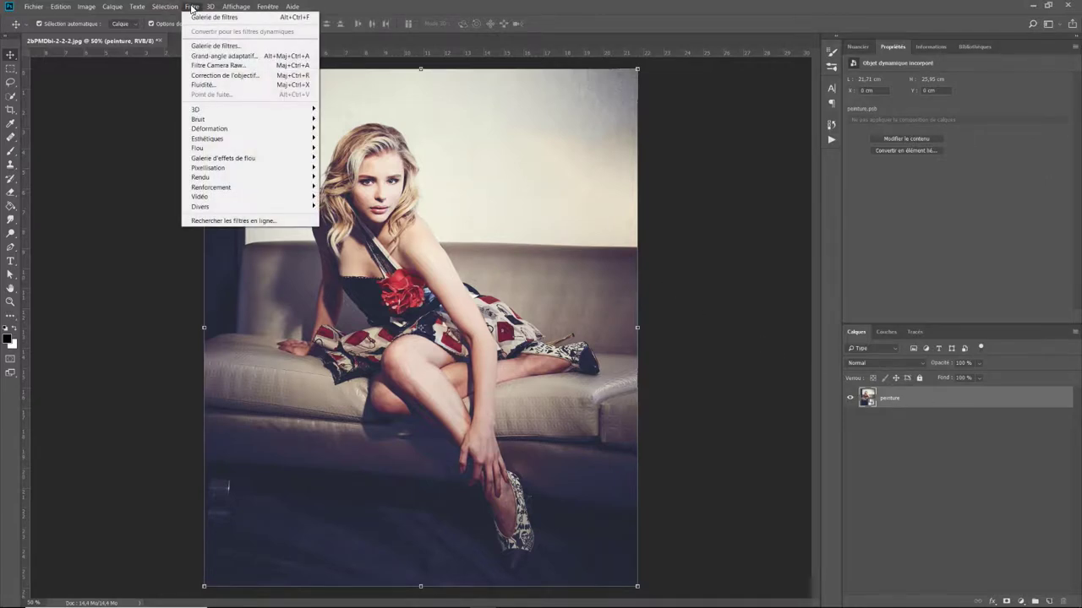
Apply the Galerie de filtres Découpage filter with levels 8, simplicity 3, fidelity 2.
{"action": "left_click", "coordinate": [237, 47]}
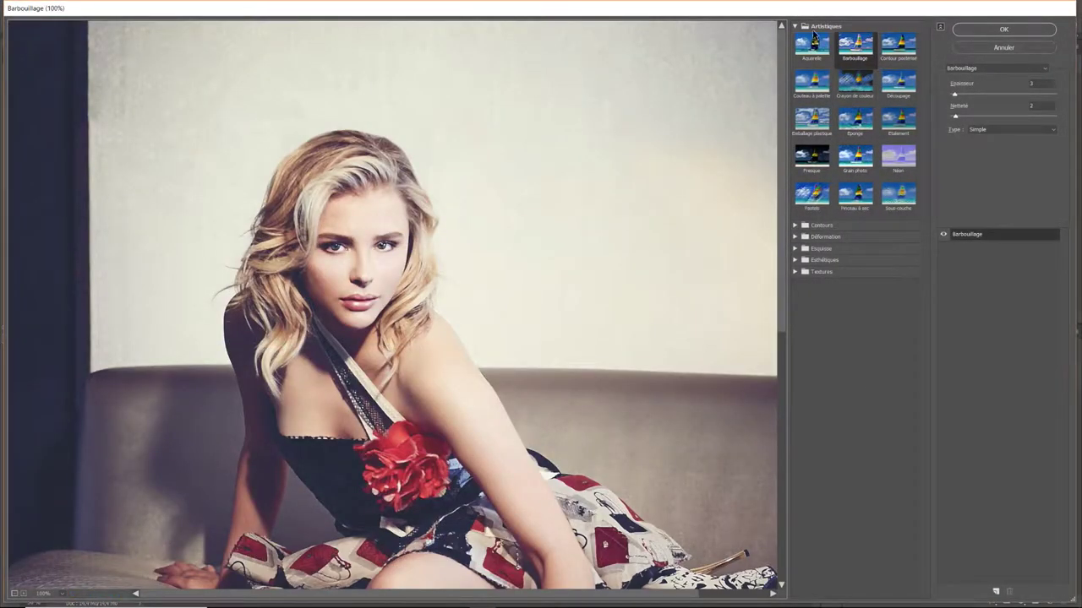
{"action": "left_click", "coordinate": [897, 79]}
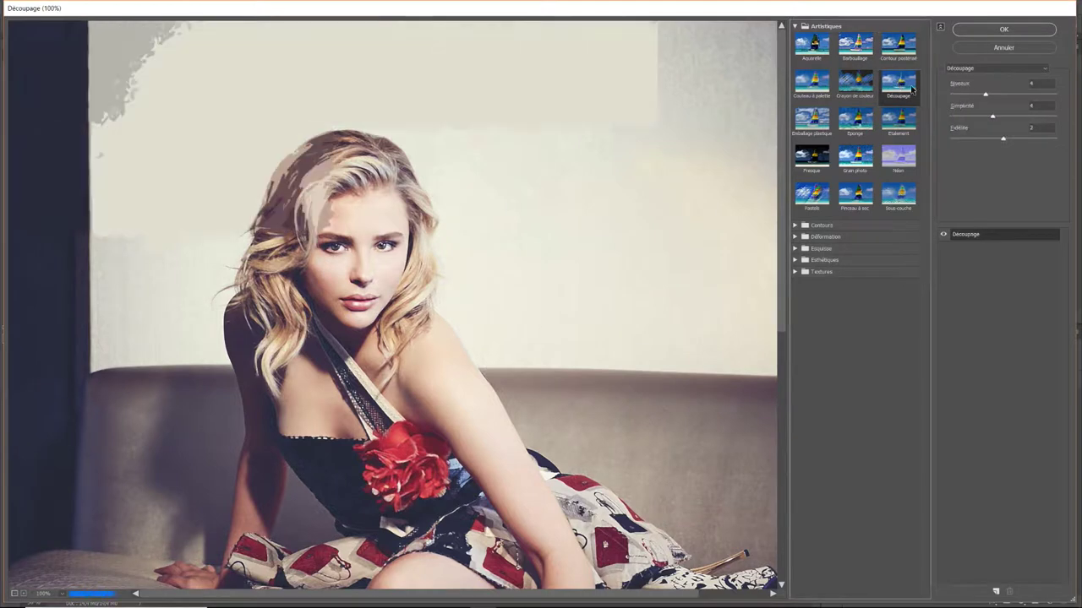
{"action": "left_click", "coordinate": [1048, 87]}
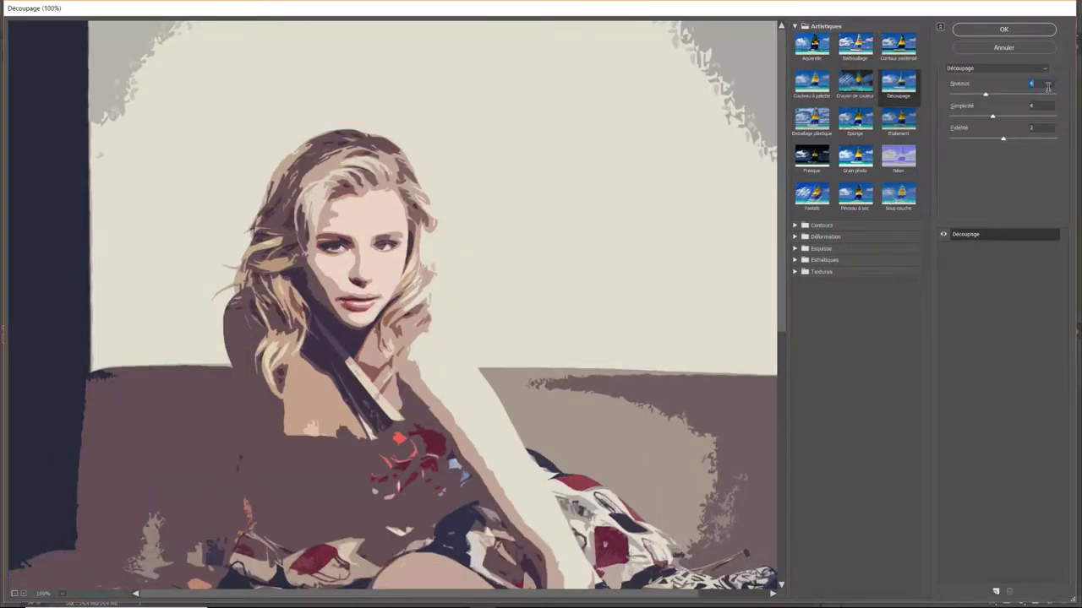
{"action": "type", "text": "8"}
{"action": "left_click", "coordinate": [1040, 106]}
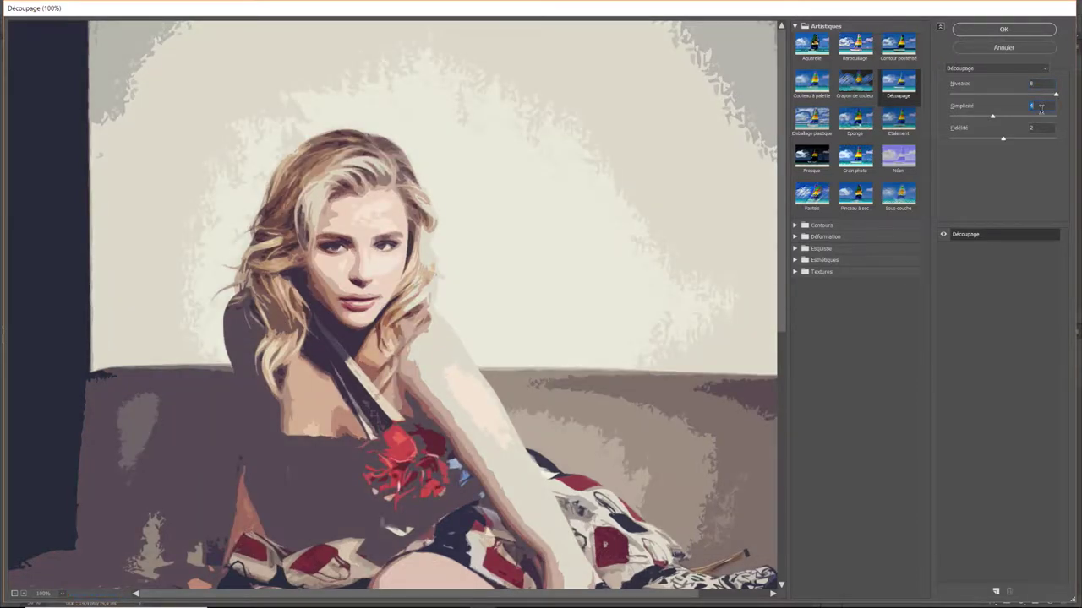
{"action": "type", "text": "3"}
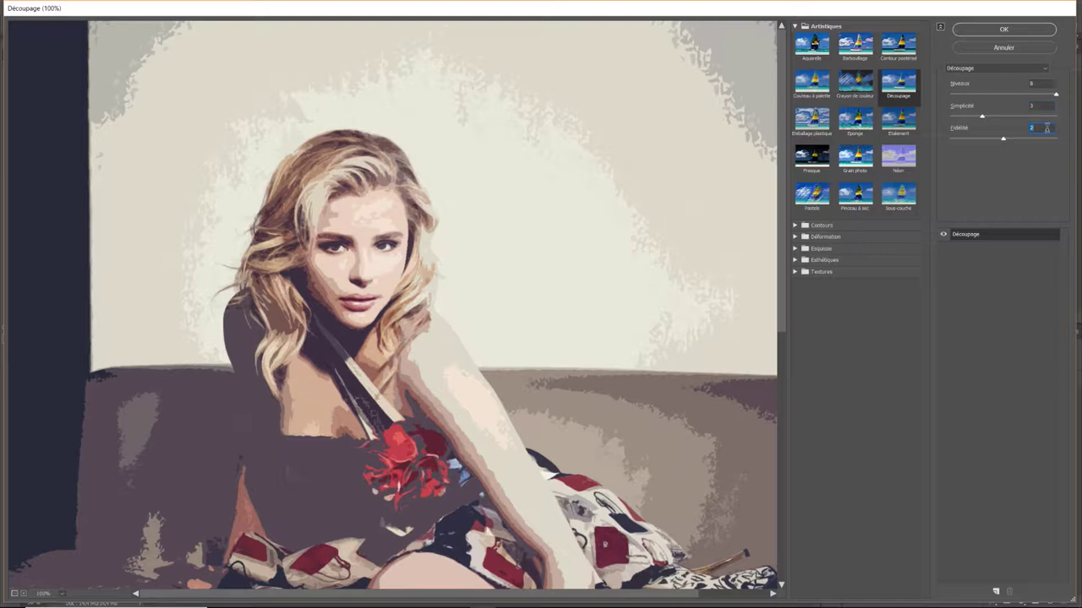
{"action": "type", "text": "1"}
{"action": "left_click", "coordinate": [1004, 31]}
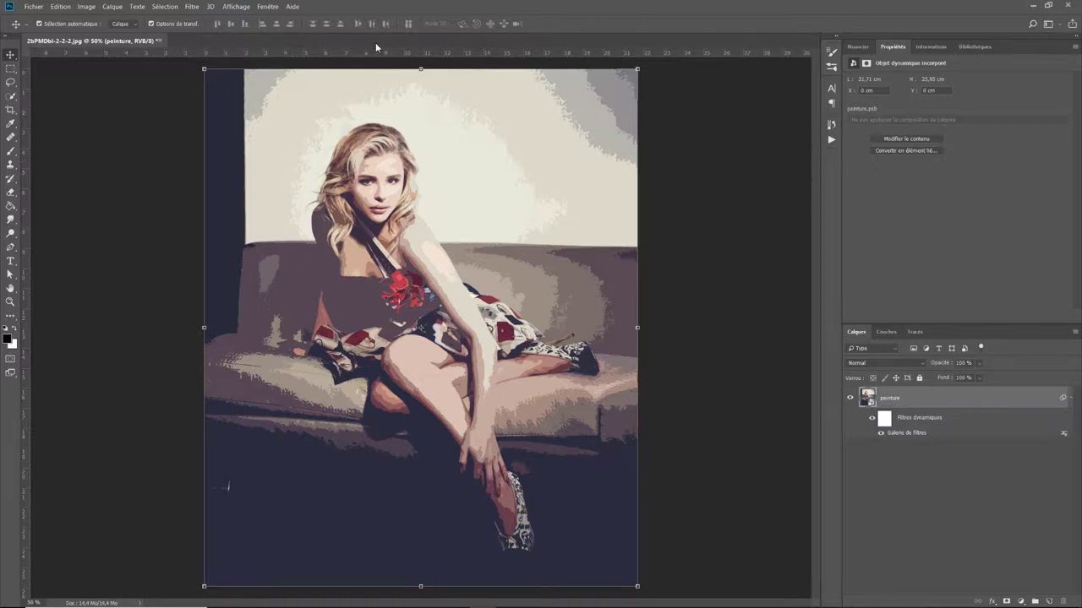
Add a Filter Gallery Barbouillage filter with Épaisseur 3 to the peinture layer.
{"action": "left_click", "coordinate": [191, 6]}
{"action": "key", "text": "Escape"}
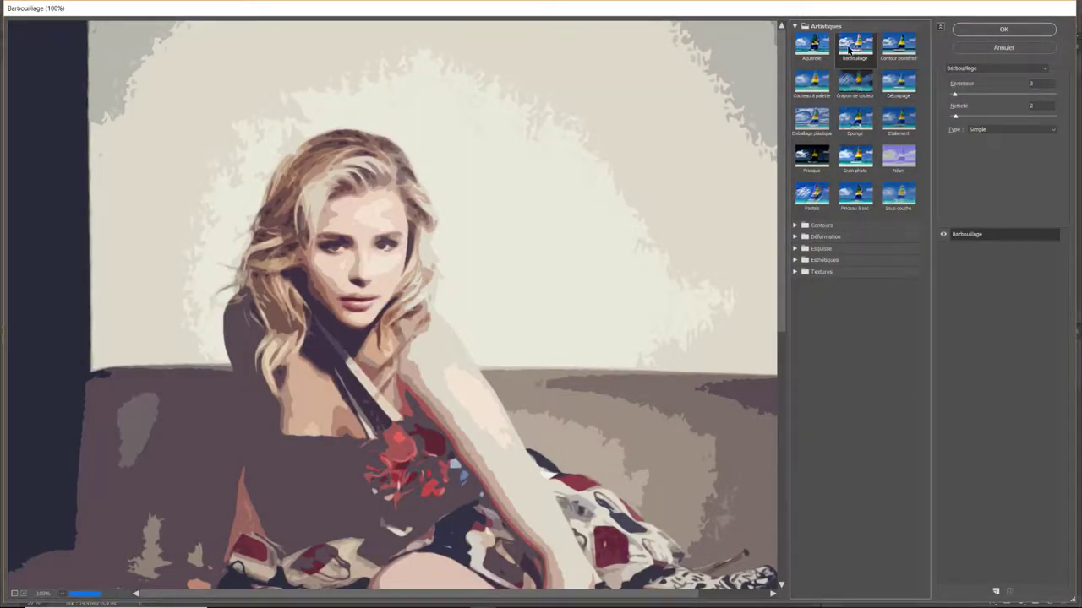
{"action": "left_click", "coordinate": [851, 51]}
{"action": "double_click", "coordinate": [1031, 84]}
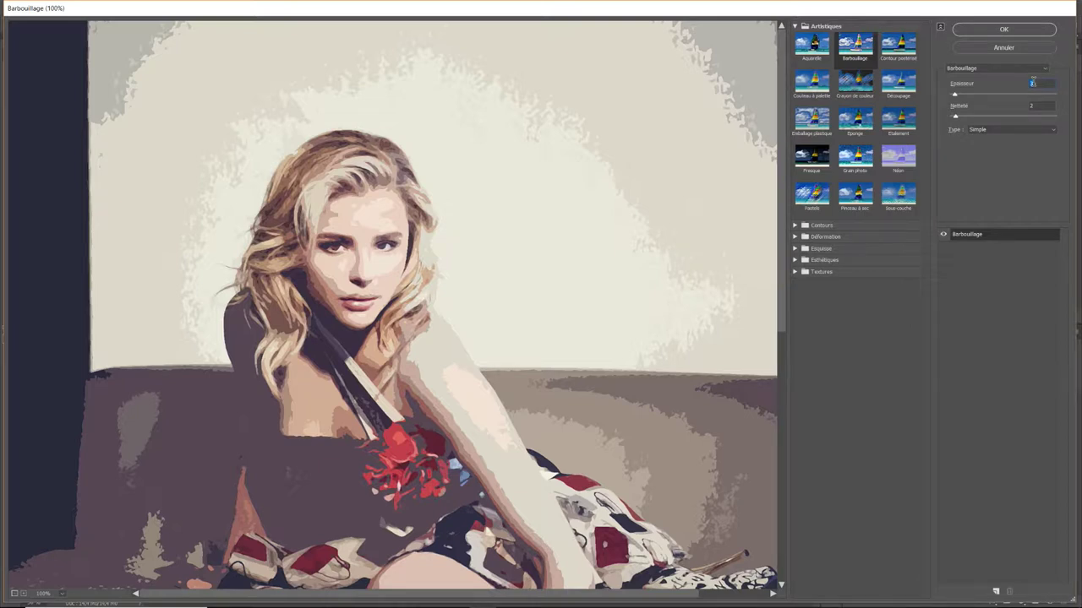
{"action": "type", "text": "3"}
{"action": "left_click", "coordinate": [987, 30]}
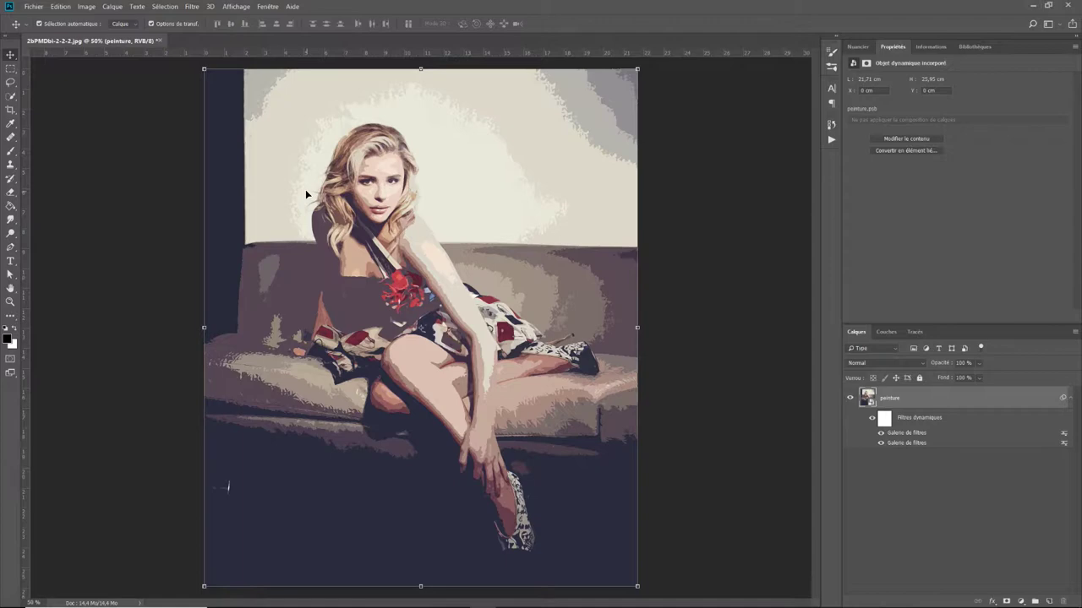
Import and embed 66331-OBLGZ7-442 from Bureau > photoshop > texture as a new layer.
{"action": "left_click", "coordinate": [35, 7]}
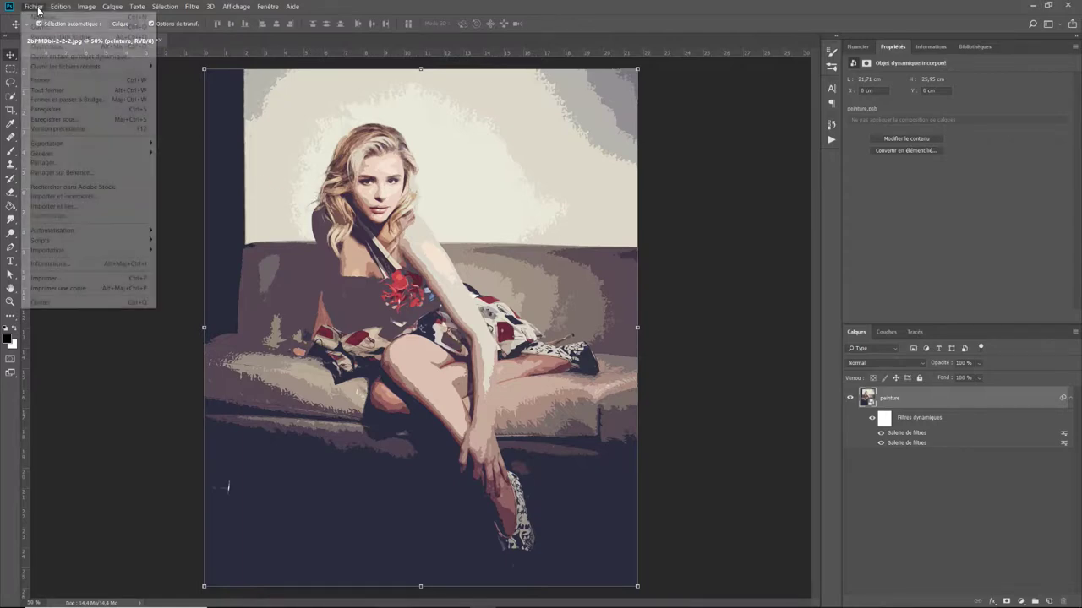
{"action": "left_click", "coordinate": [93, 201]}
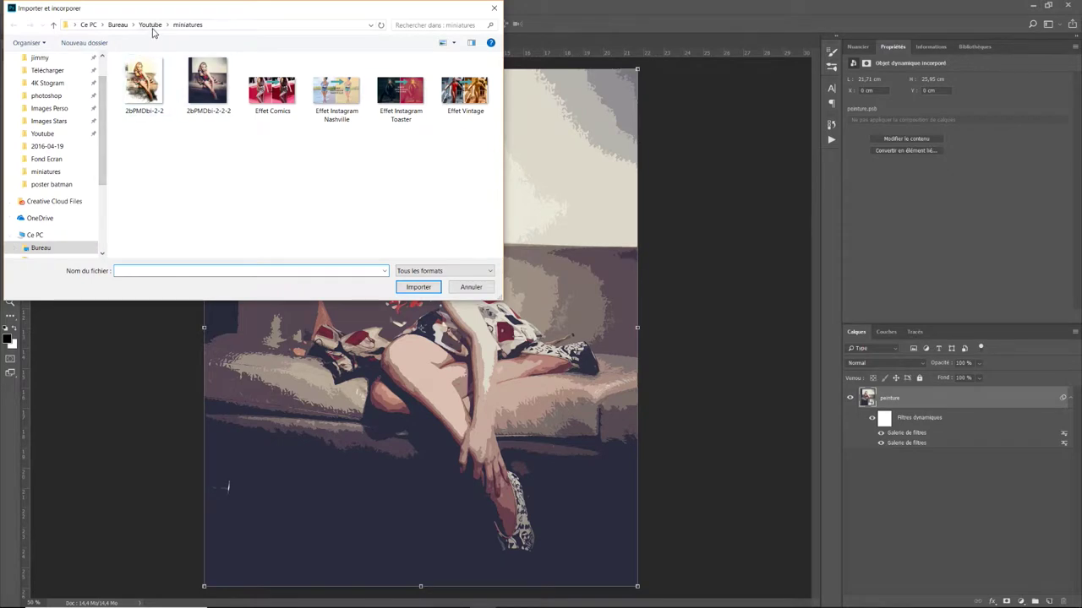
{"action": "scroll", "coordinate": [84, 187], "scroll_direction": "up", "scroll_amount": 2}
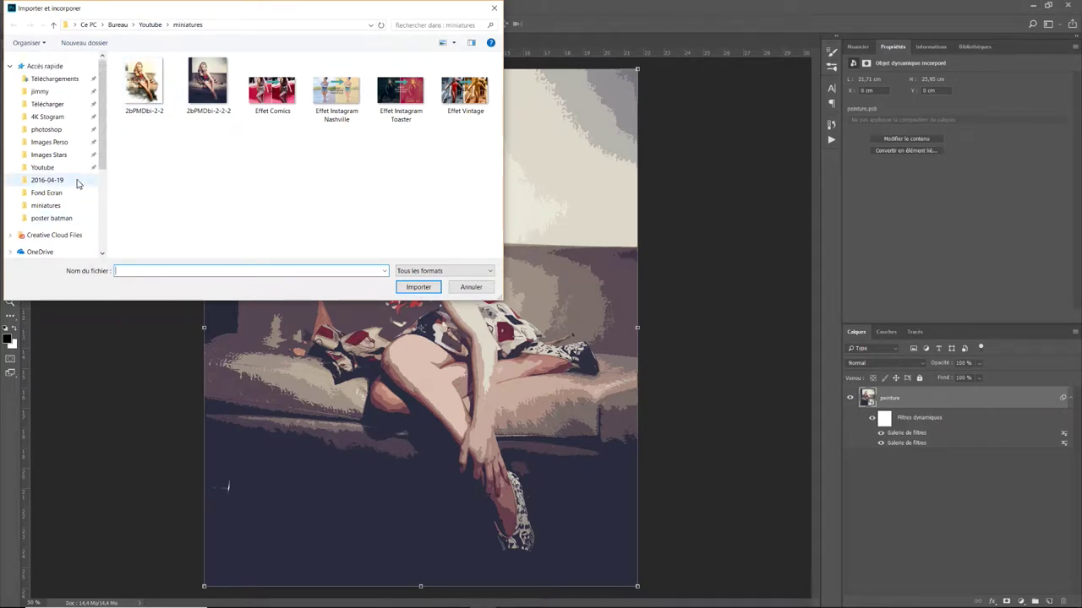
{"action": "scroll", "coordinate": [76, 183], "scroll_direction": "down", "scroll_amount": 1}
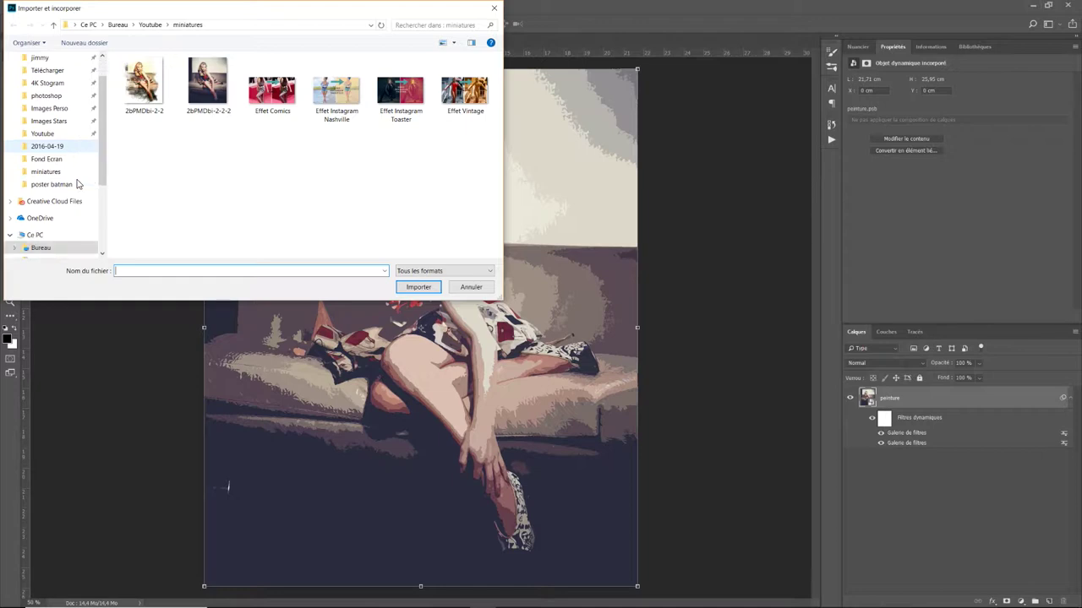
{"action": "scroll", "coordinate": [68, 176], "scroll_direction": "up", "scroll_amount": 1}
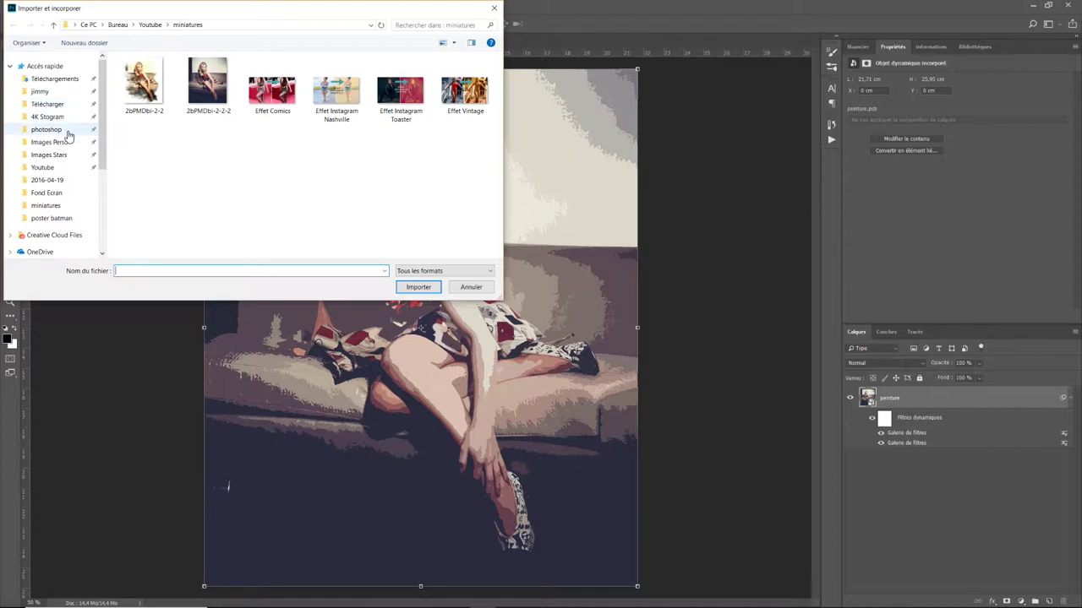
{"action": "left_click", "coordinate": [68, 132]}
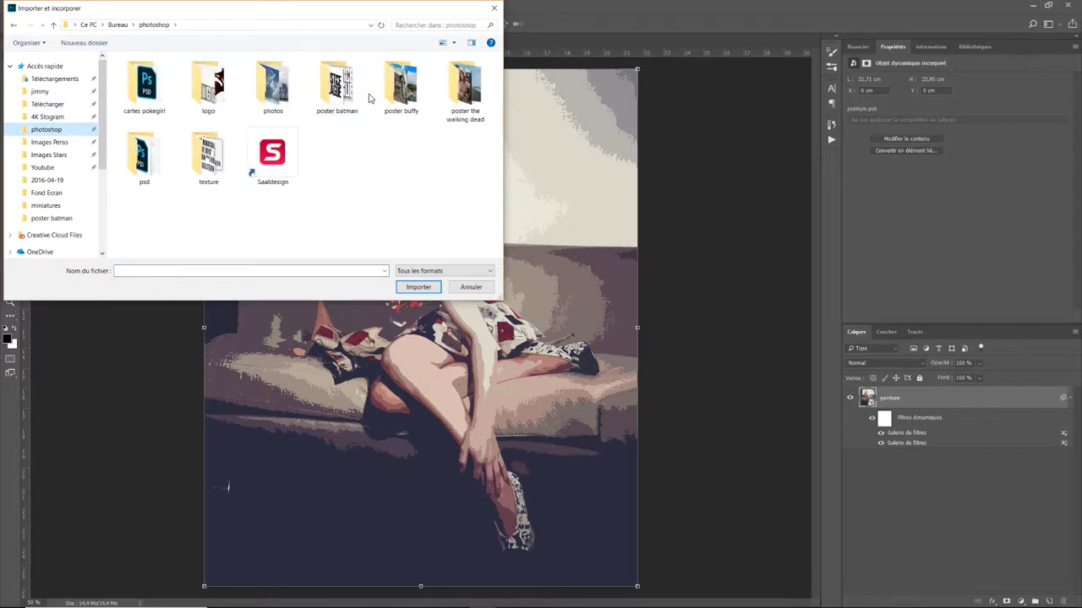
{"action": "left_click", "coordinate": [223, 153]}
{"action": "double_click", "coordinate": [224, 153]}
{"action": "scroll", "coordinate": [271, 203], "scroll_direction": "down", "scroll_amount": 1}
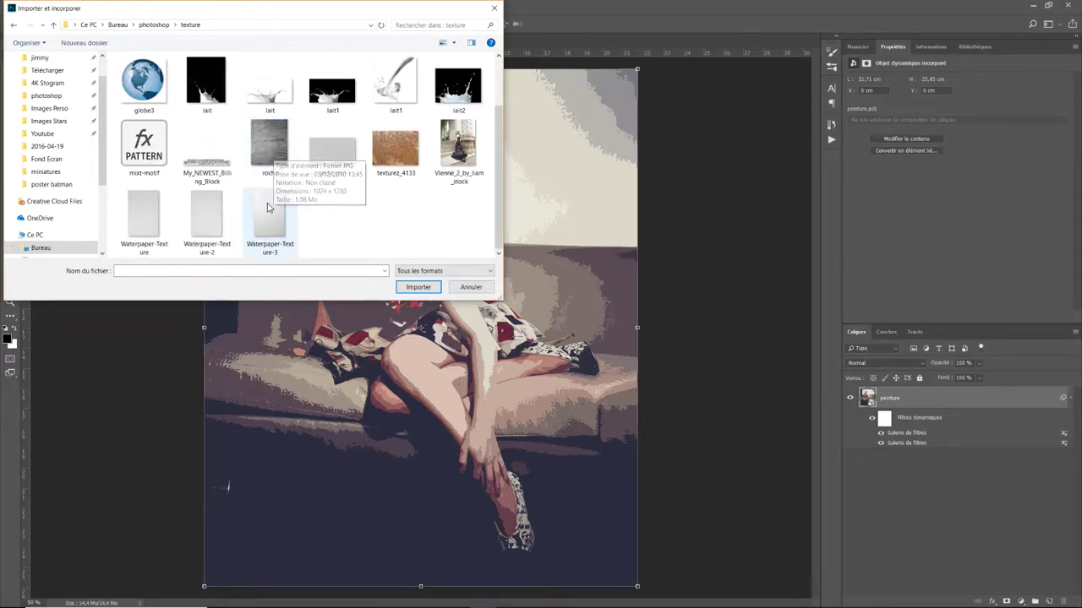
{"action": "scroll", "coordinate": [266, 211], "scroll_direction": "up", "scroll_amount": 1}
{"action": "left_click", "coordinate": [154, 84]}
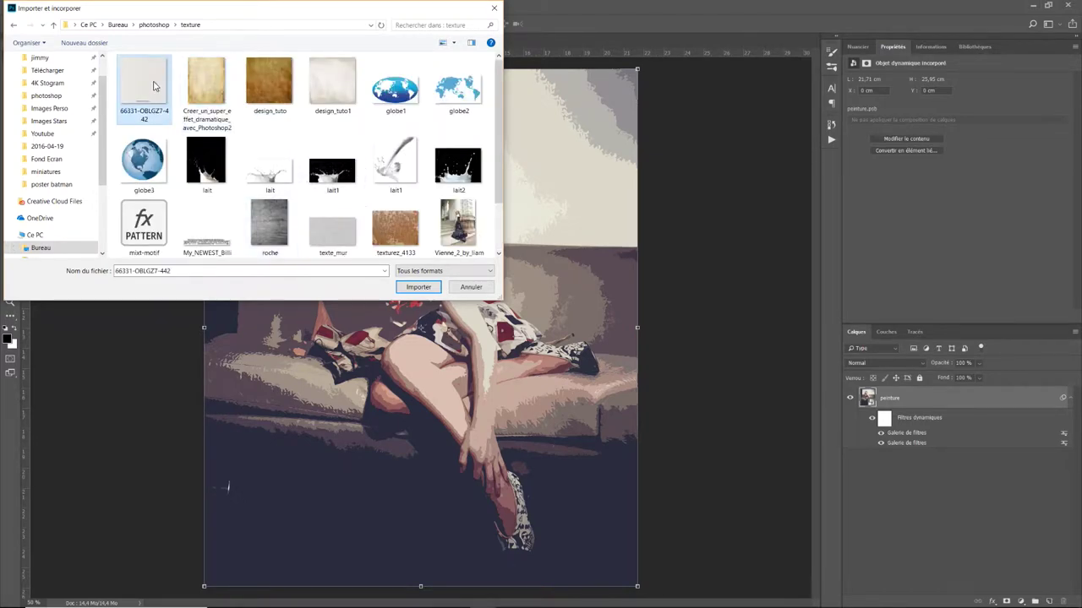
{"action": "left_click", "coordinate": [404, 288]}
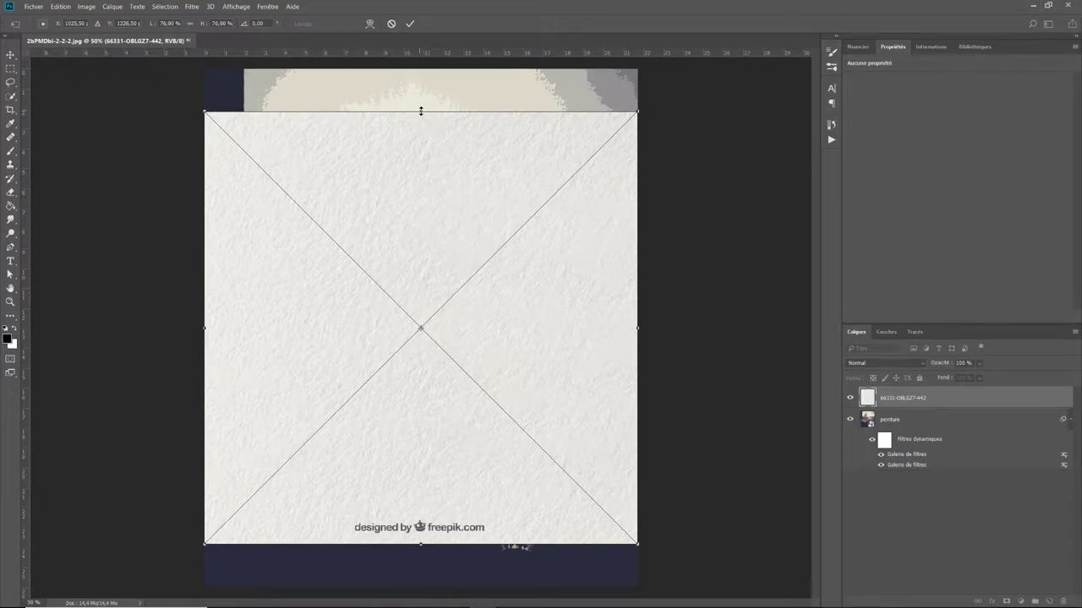
Stretch the paper texture past the canvas top, bottom, right and left edges.
{"action": "left_click_drag", "start_coordinate": [421, 110], "coordinate": [421, 63]}
{"action": "left_click_drag", "start_coordinate": [421, 544], "coordinate": [431, 604]}
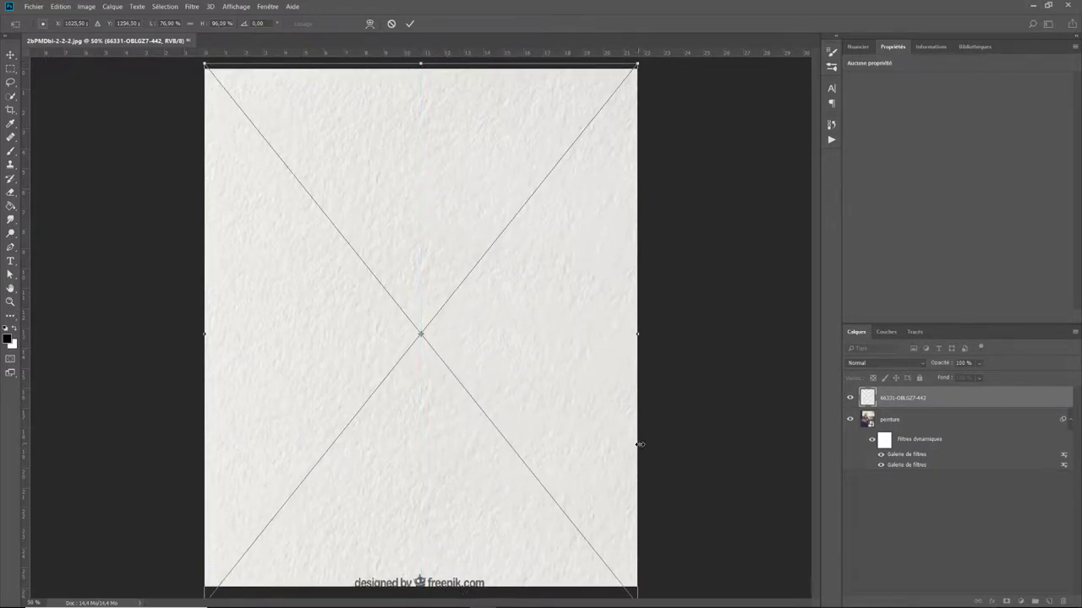
{"action": "key", "text": "ctrl+minus"}
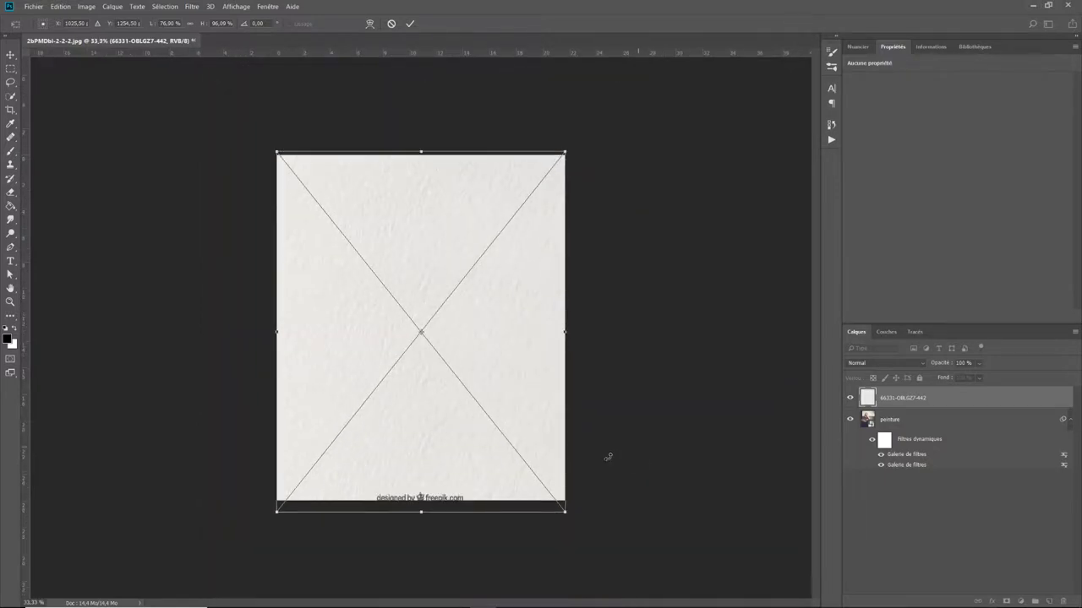
{"action": "left_click_drag", "start_coordinate": [422, 540], "coordinate": [422, 541]}
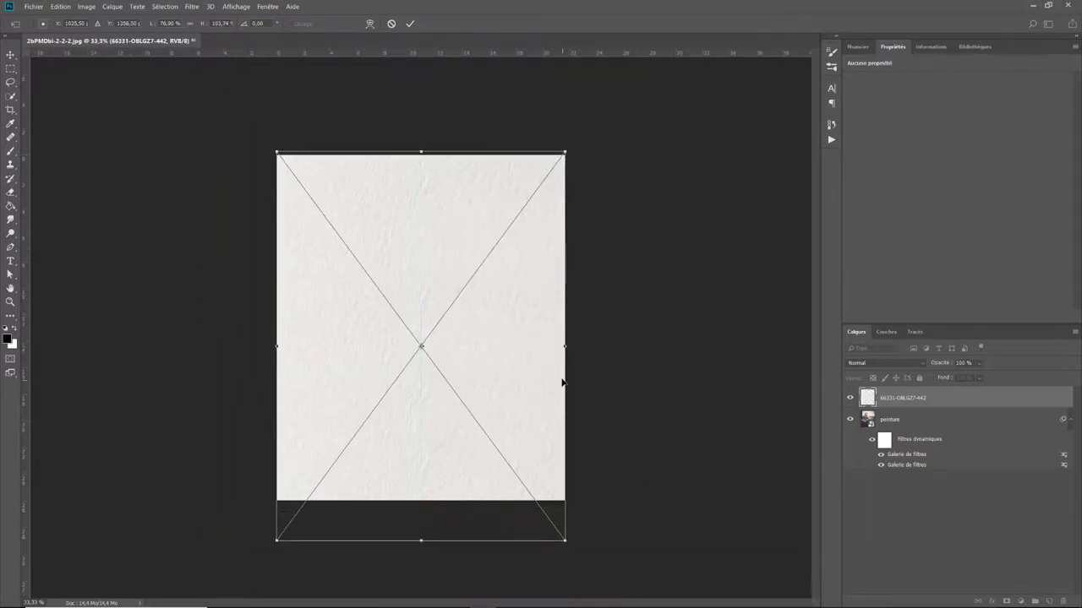
{"action": "left_click_drag", "start_coordinate": [567, 344], "coordinate": [617, 341]}
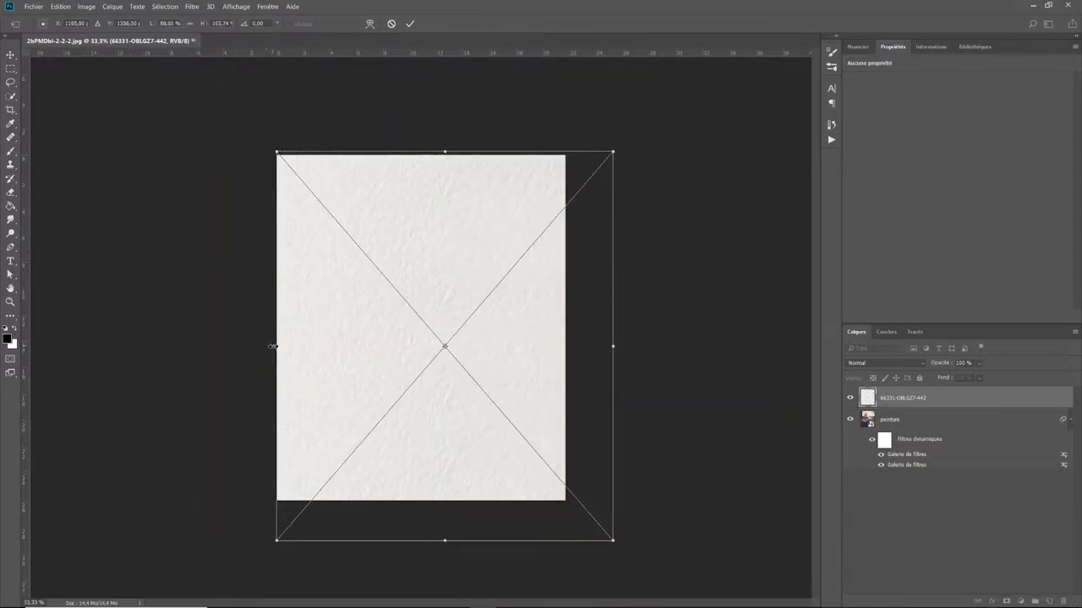
{"action": "left_click_drag", "start_coordinate": [273, 347], "coordinate": [238, 345]}
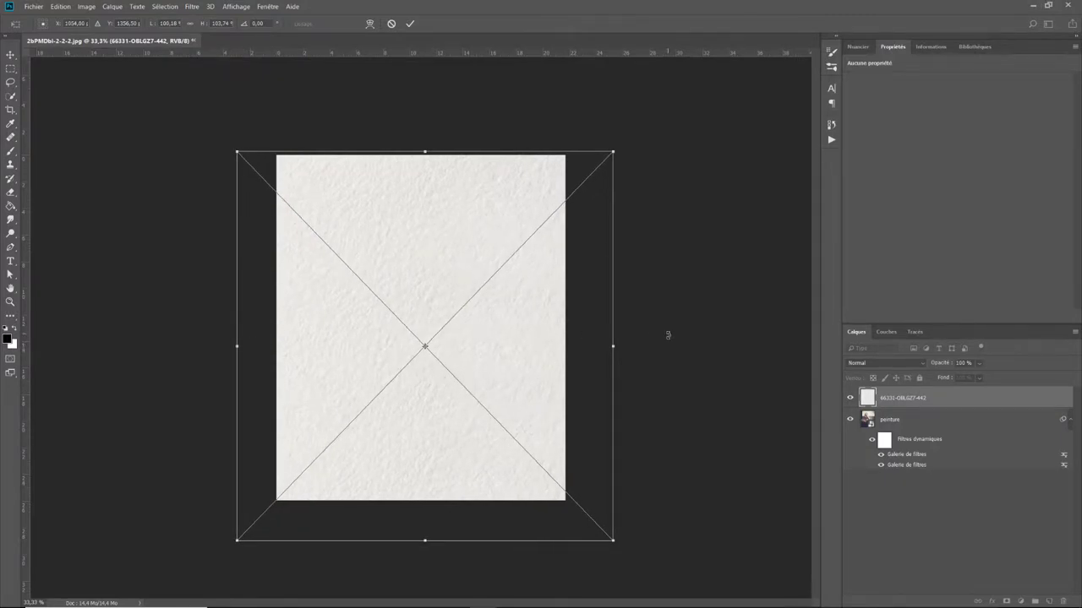
Set the paper texture's blend mode to Produit and commit its resize.
{"action": "left_click", "coordinate": [873, 365]}
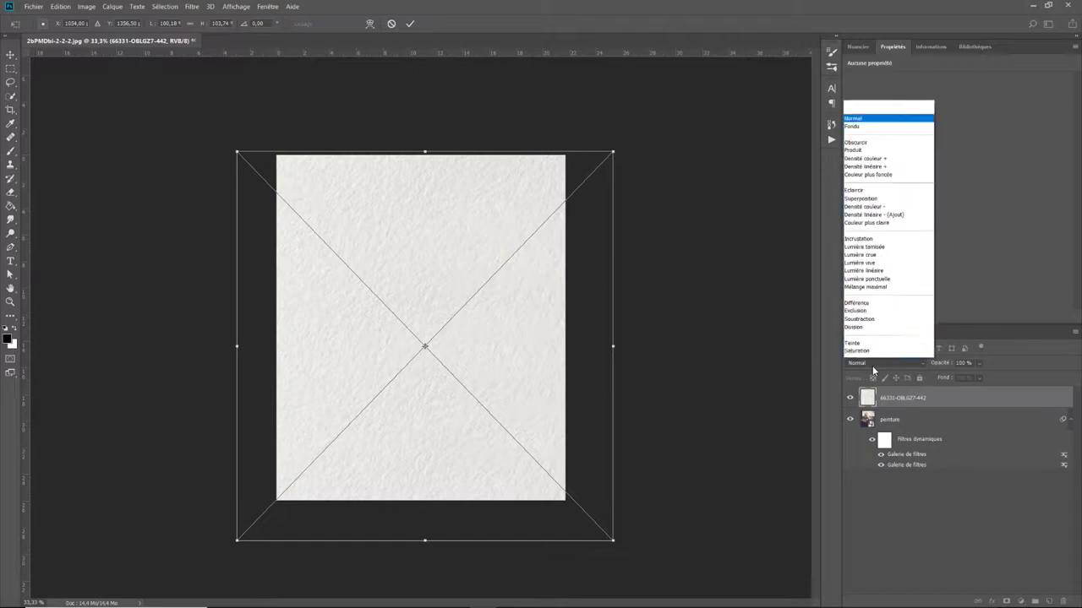
{"action": "left_click", "coordinate": [871, 136]}
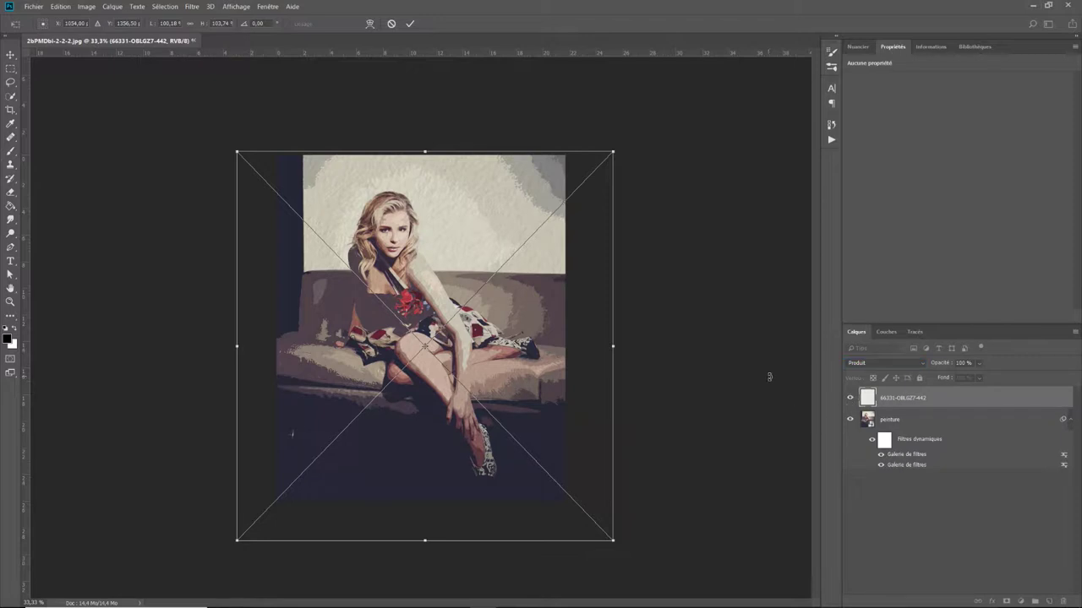
{"action": "key", "text": "Return"}
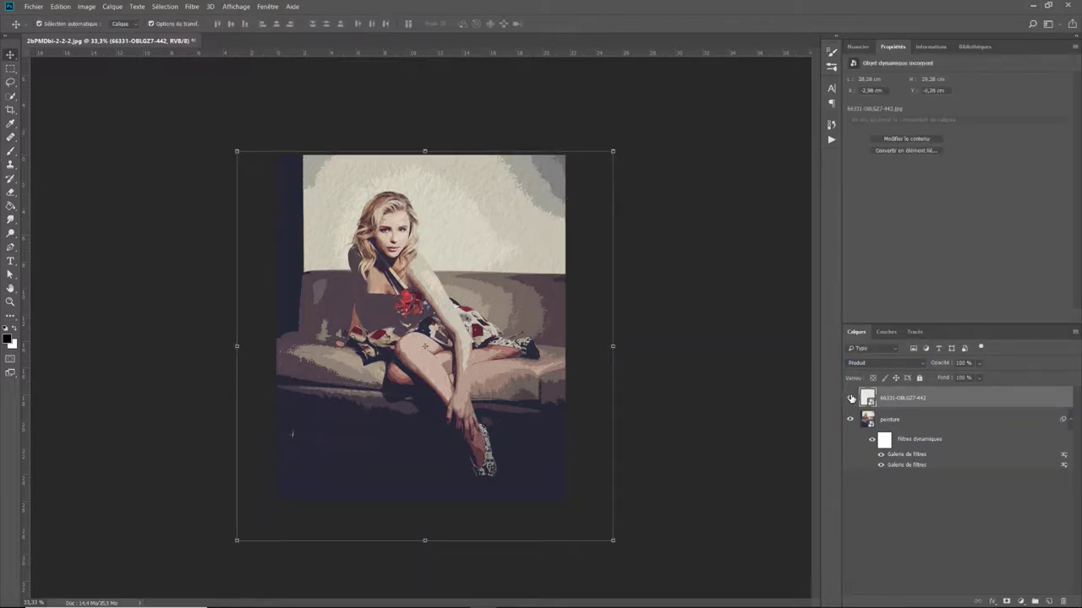
Compare the texture on and off, then add a black mask hiding the peinture layer.
{"action": "left_click", "coordinate": [851, 398]}
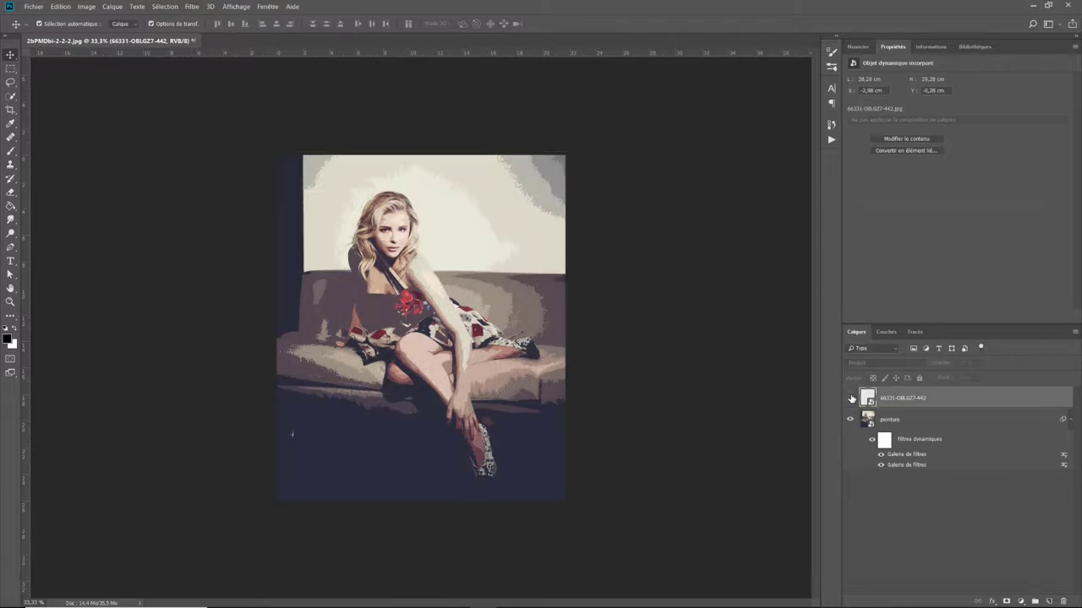
{"action": "left_click", "coordinate": [851, 398]}
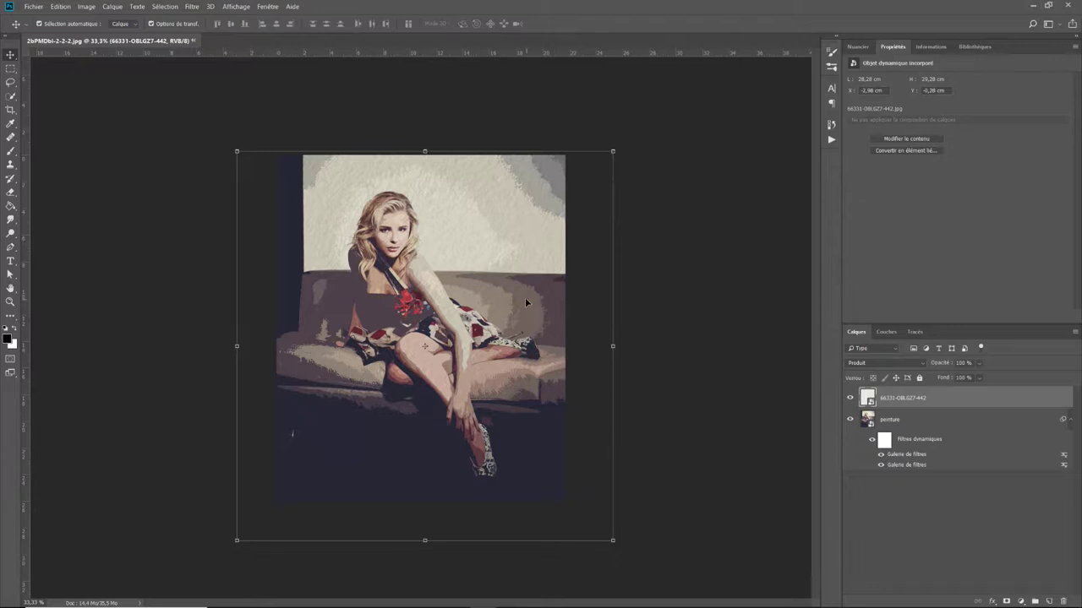
{"action": "left_click", "coordinate": [917, 422]}
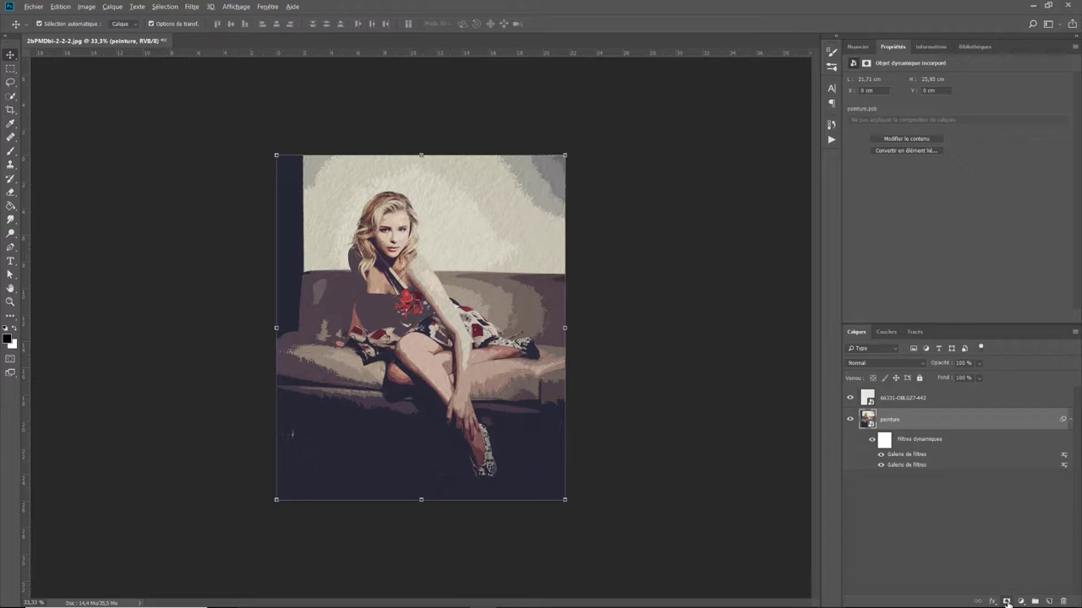
{"action": "left_click", "coordinate": [1006, 602], "text": "alt"}
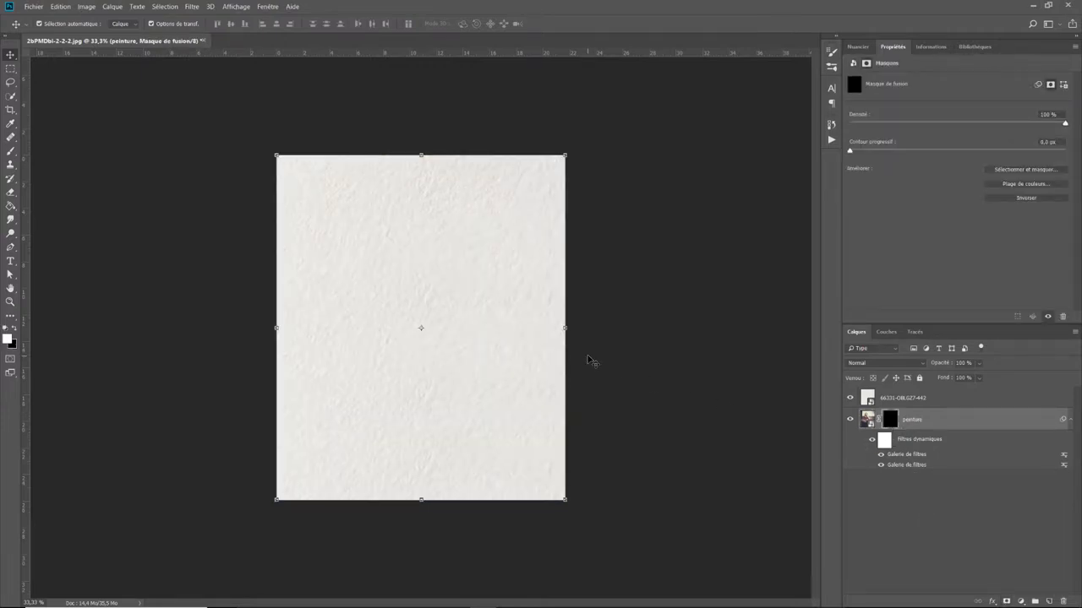
Zoom to fit the whole canvas in the window, then return to the Move tool.
{"action": "key", "text": "ctrl"}
{"action": "key", "text": "z"}
{"action": "left_click", "coordinate": [302, 23]}
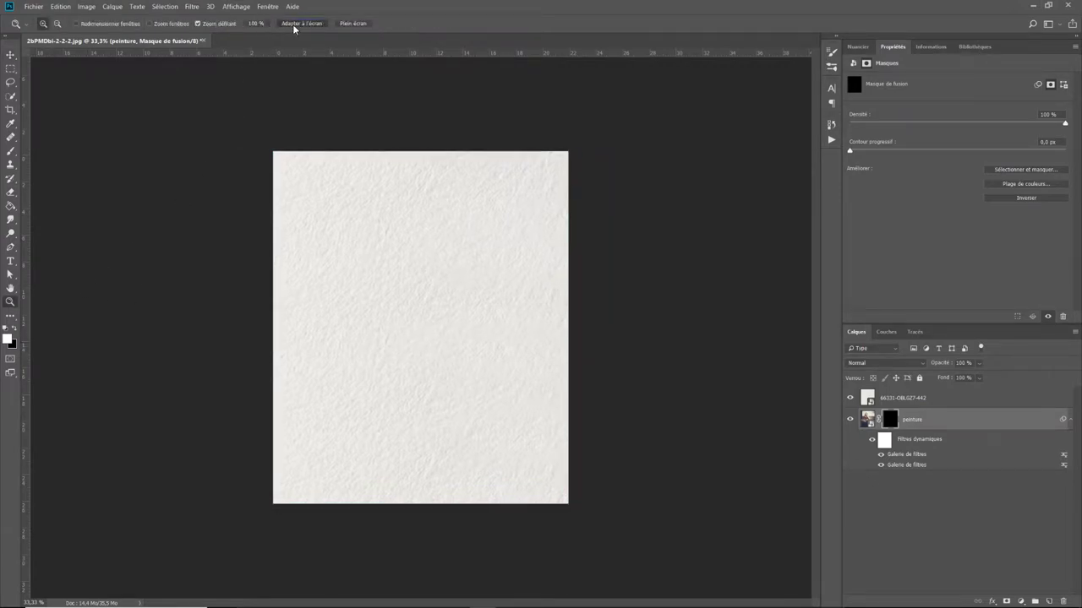
{"action": "left_click", "coordinate": [12, 55]}
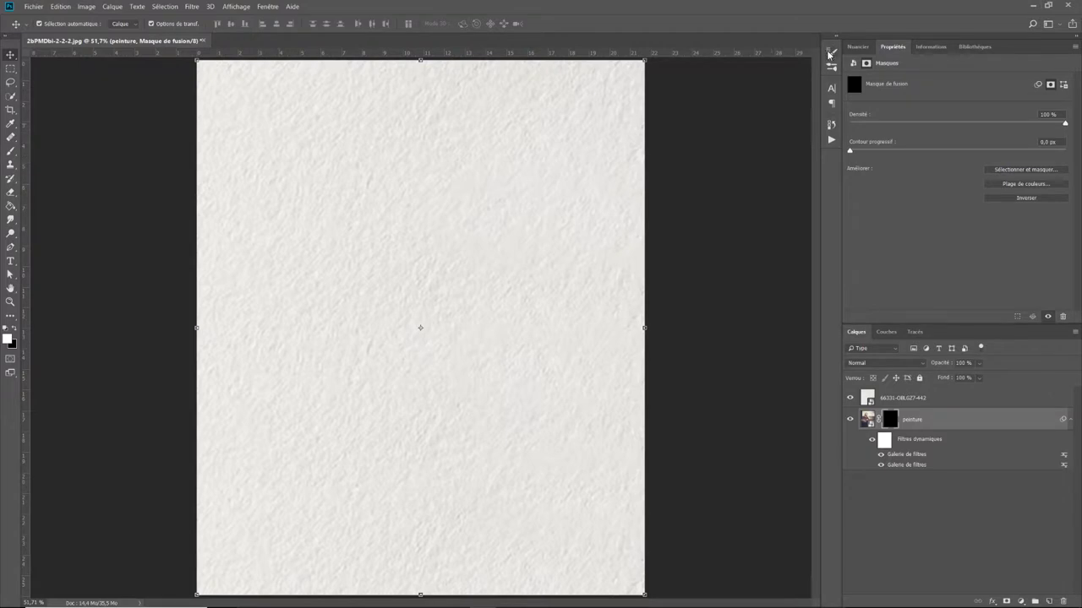
Select the Brush tool with a Dried Blood Splatters preset from Watercolor Splatters.
{"action": "left_click", "coordinate": [11, 154]}
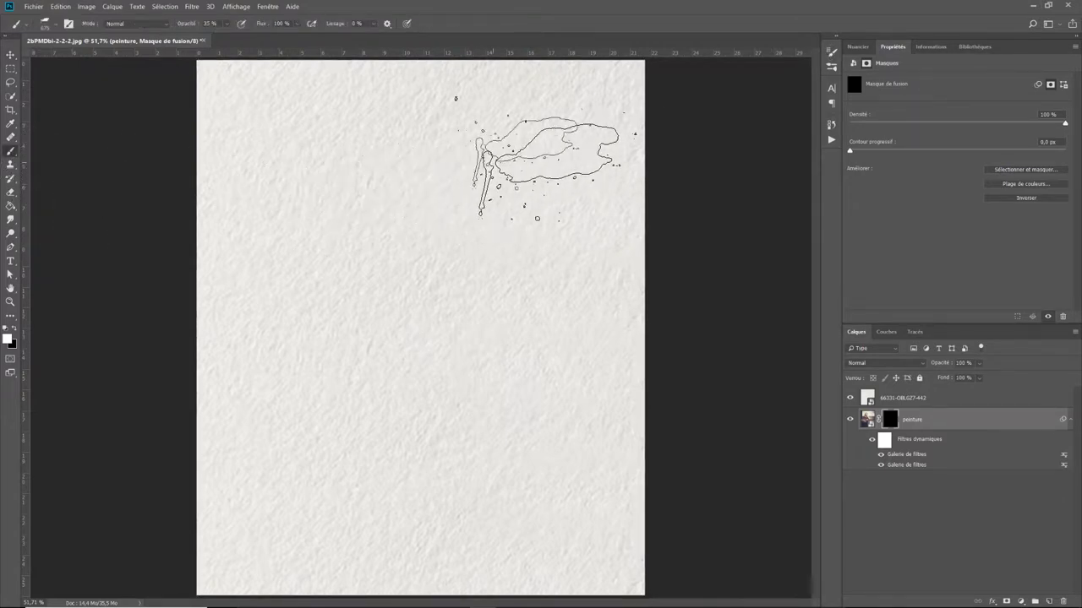
{"action": "left_click", "coordinate": [832, 53]}
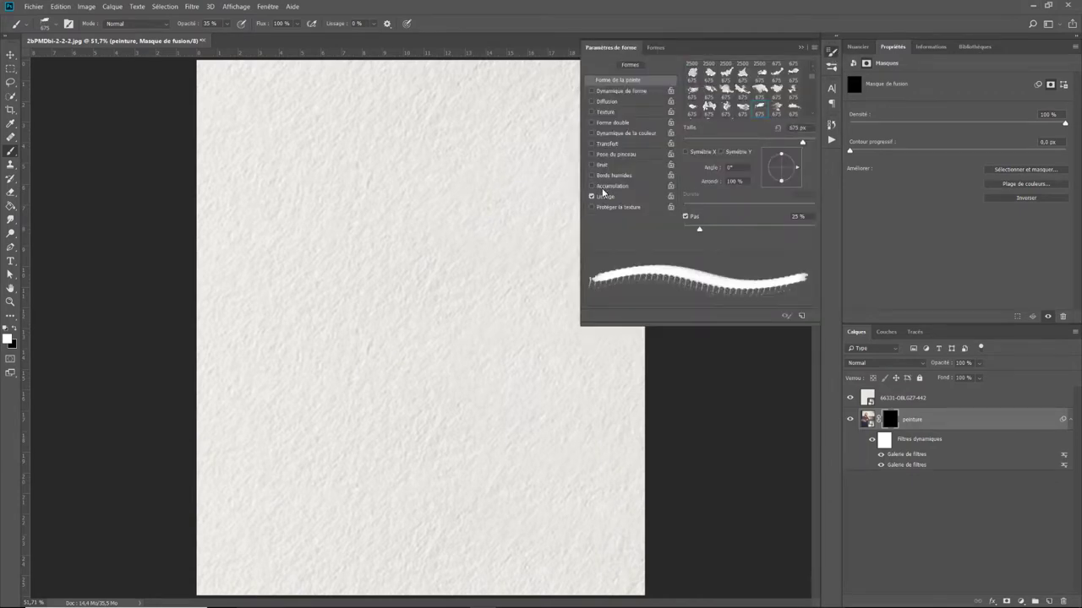
{"action": "left_click", "coordinate": [665, 48]}
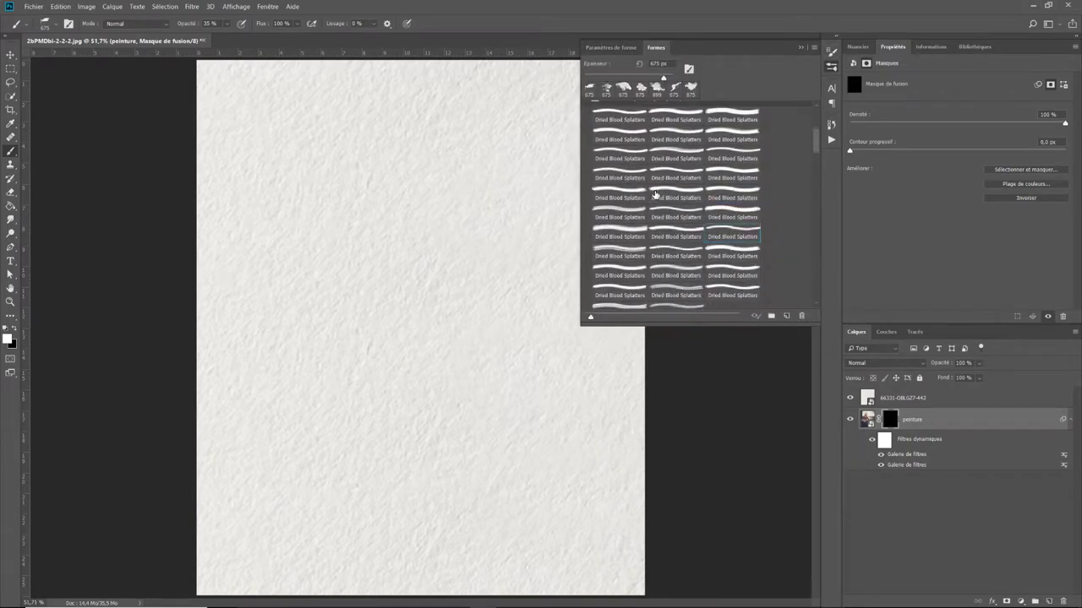
{"action": "scroll", "coordinate": [654, 194], "scroll_direction": "up", "scroll_amount": 2}
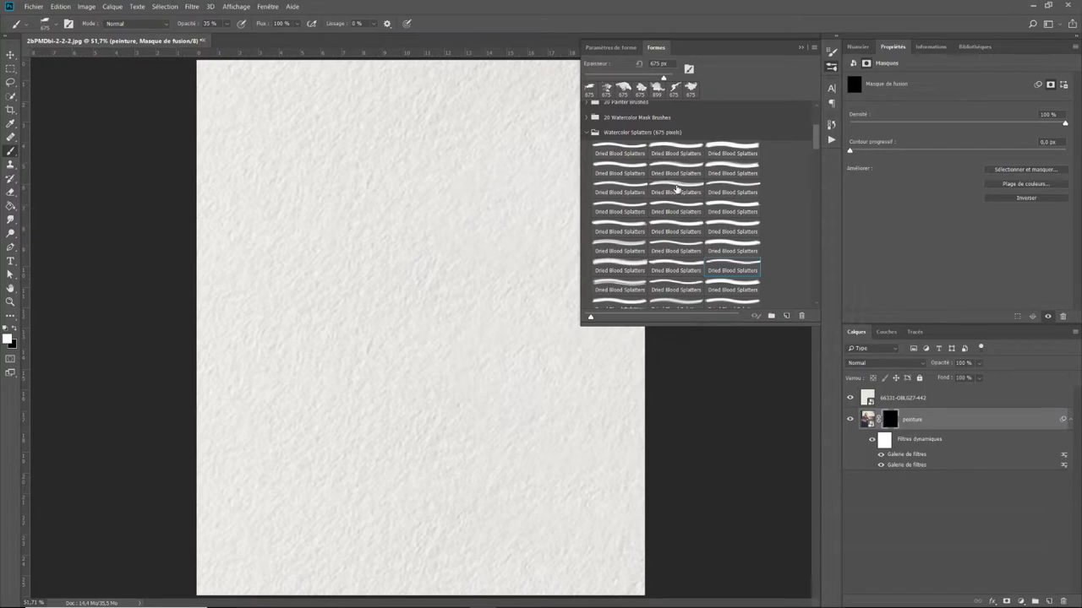
{"action": "scroll", "coordinate": [677, 189], "scroll_direction": "up", "scroll_amount": 2}
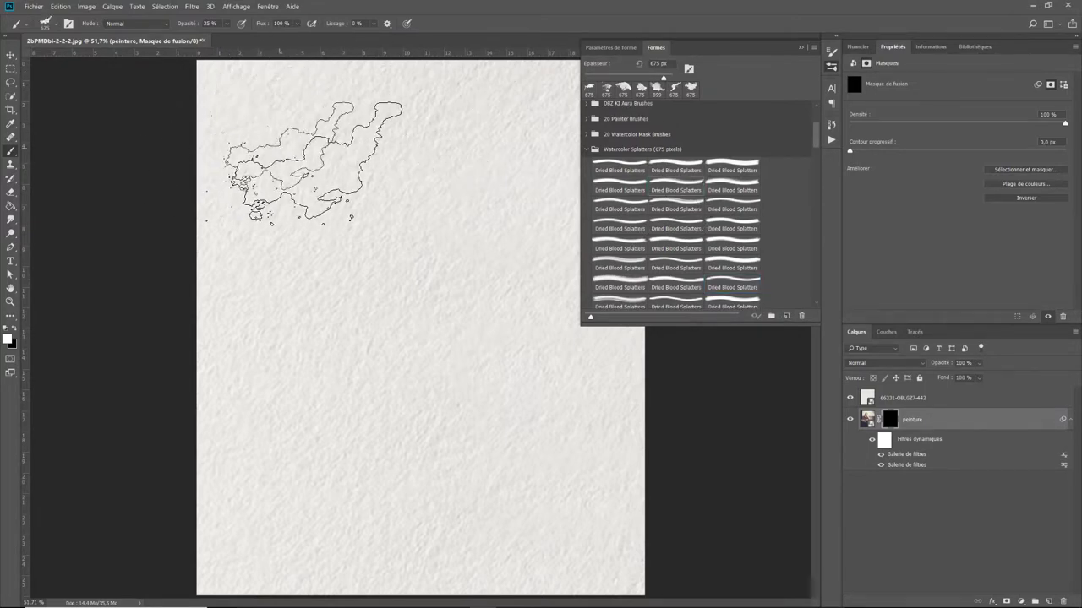
{"action": "left_click", "coordinate": [224, 23]}
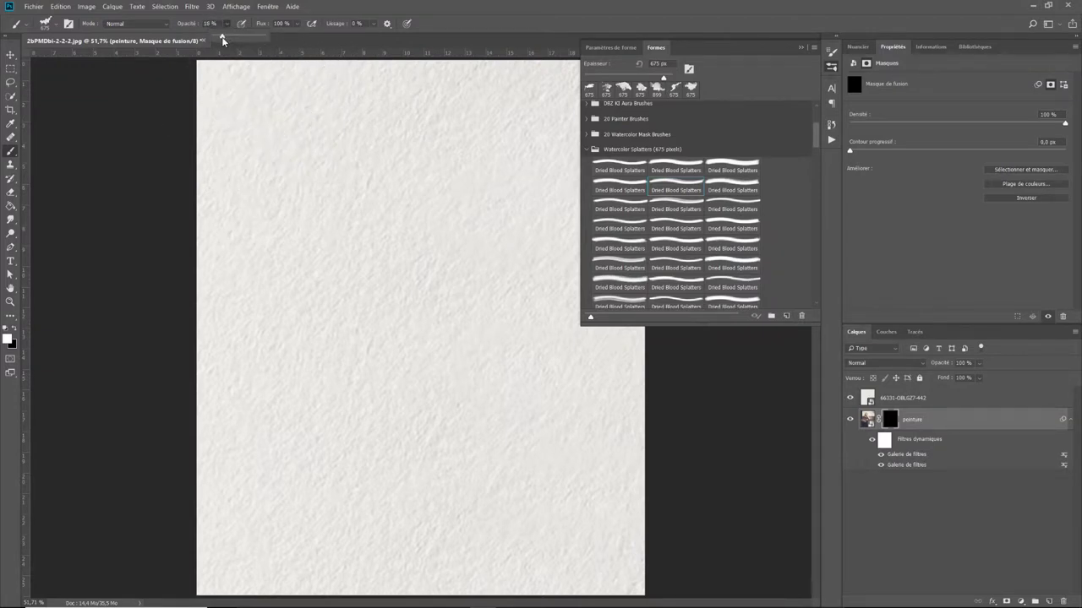
Paint 15% opacity splatters down the centre, then switch preset and resize the brush to about 564 px.
{"action": "left_click_drag", "start_coordinate": [221, 36], "coordinate": [224, 36]}
{"action": "mouse_move", "coordinate": [306, 127]}
{"action": "left_mouse_down"}
{"action": "mouse_move", "coordinate": [500, 456]}
{"action": "mouse_move", "coordinate": [519, 426]}
{"action": "mouse_move", "coordinate": [495, 301]}
{"action": "mouse_move", "coordinate": [458, 266]}
{"action": "mouse_move", "coordinate": [288, 417]}
{"action": "mouse_move", "coordinate": [363, 447]}
{"action": "left_mouse_up"}
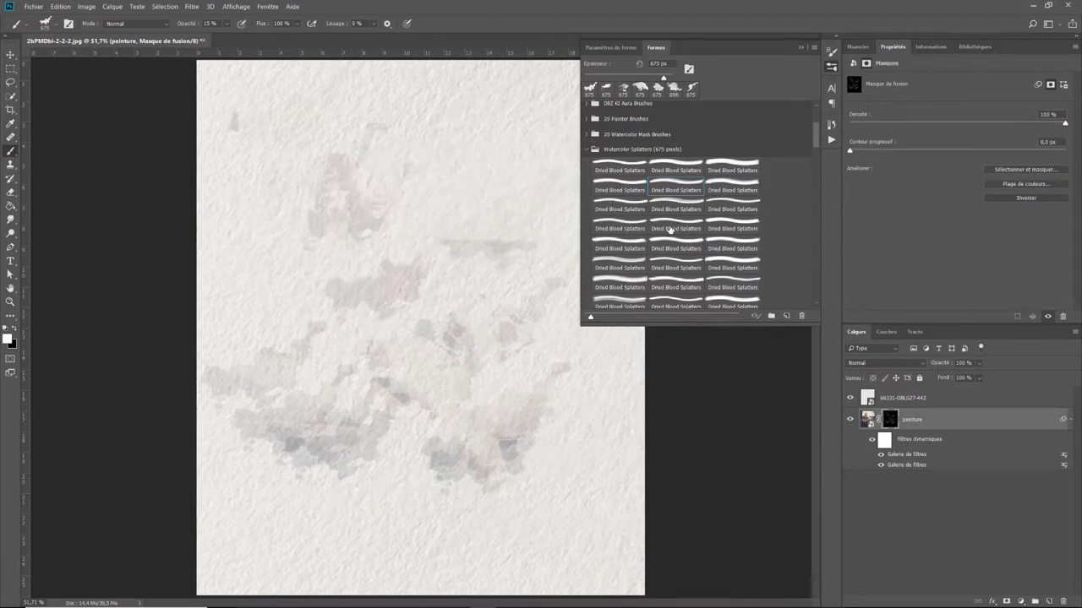
{"action": "left_click", "coordinate": [677, 268]}
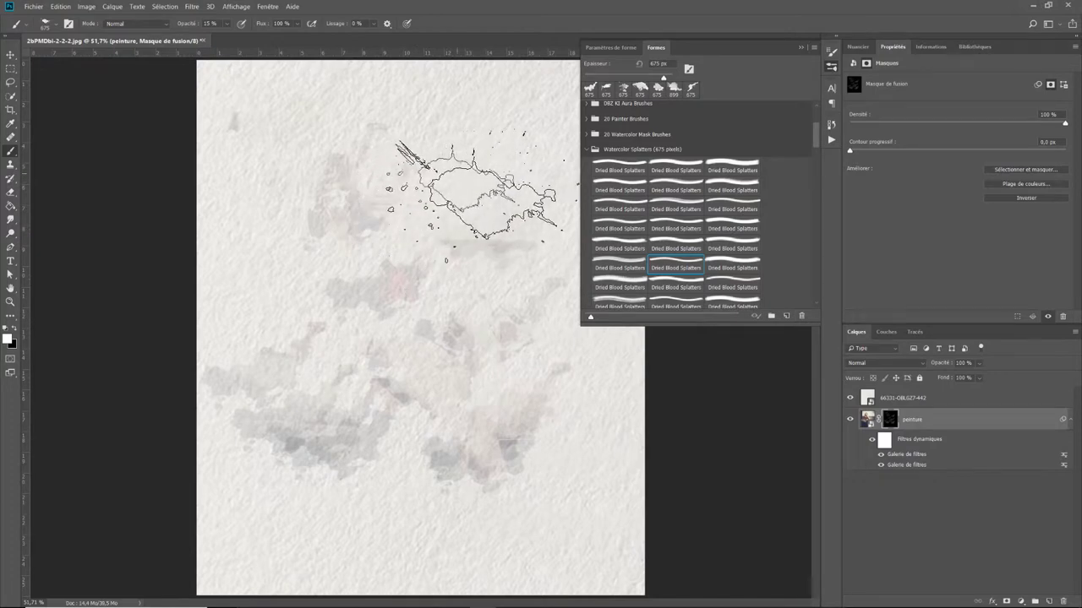
{"action": "right_click", "coordinate": [457, 171], "text": "alt"}
{"action": "left_click_drag", "start_coordinate": [415, 178], "coordinate": [449, 186]}
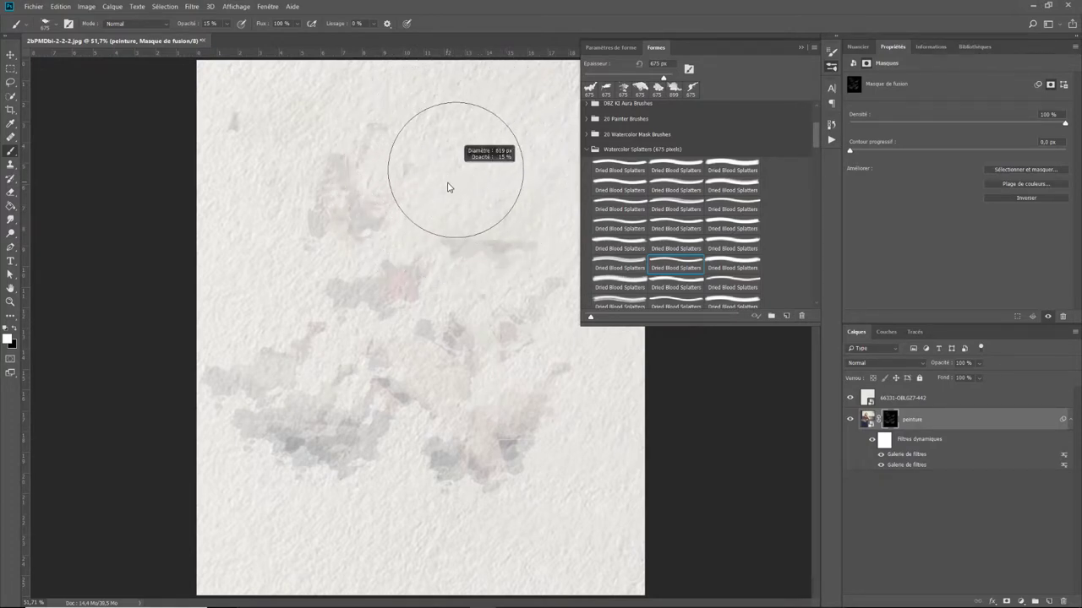
{"action": "mouse_move", "coordinate": [448, 187]}
{"action": "left_mouse_down"}
{"action": "mouse_move", "coordinate": [425, 186]}
{"action": "mouse_move", "coordinate": [490, 176]}
{"action": "mouse_move", "coordinate": [451, 183]}
{"action": "left_mouse_up"}
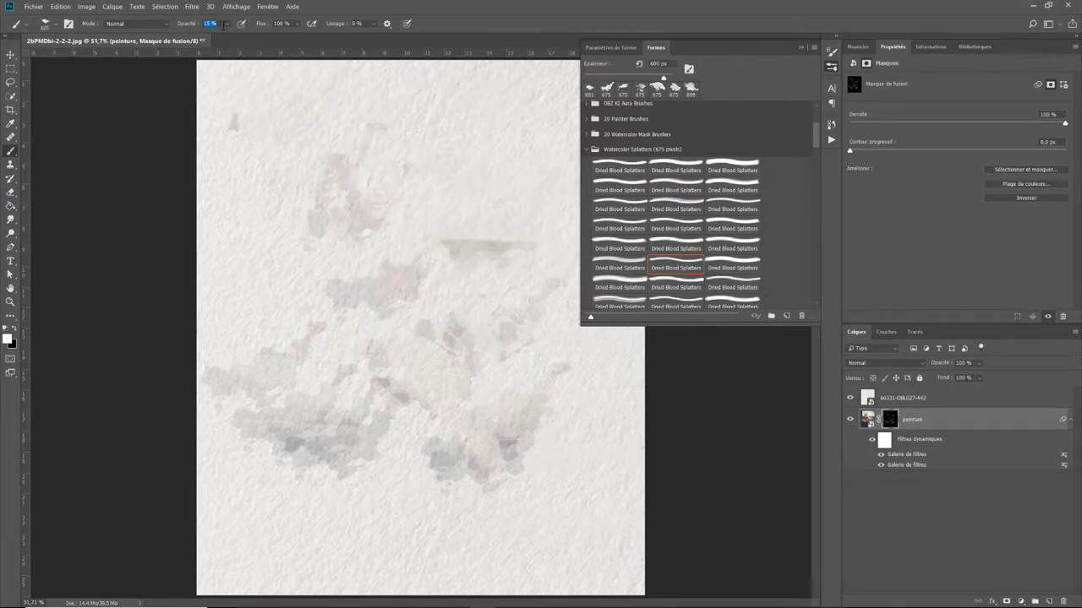
At about 23% opacity, paint more splatters revealing the woman's figure.
{"action": "left_click", "coordinate": [226, 24]}
{"action": "left_click_drag", "start_coordinate": [234, 38], "coordinate": [232, 37]}
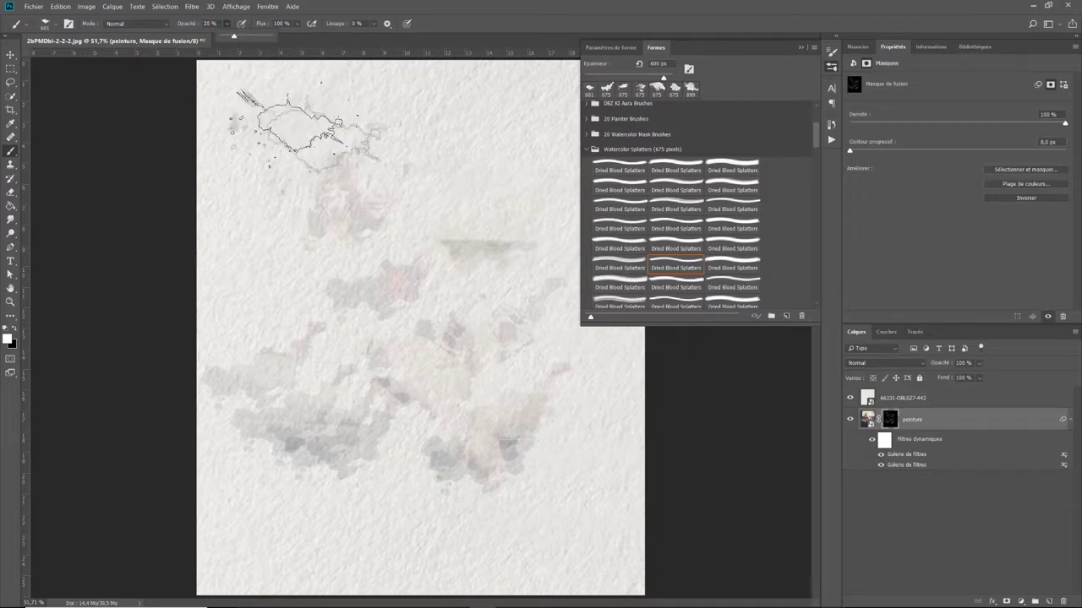
{"action": "left_click", "coordinate": [334, 262]}
{"action": "mouse_move", "coordinate": [329, 258]}
{"action": "left_mouse_down"}
{"action": "mouse_move", "coordinate": [461, 249]}
{"action": "mouse_move", "coordinate": [317, 182]}
{"action": "mouse_move", "coordinate": [326, 118]}
{"action": "mouse_move", "coordinate": [321, 342]}
{"action": "mouse_move", "coordinate": [342, 528]}
{"action": "mouse_move", "coordinate": [361, 565]}
{"action": "mouse_move", "coordinate": [495, 558]}
{"action": "mouse_move", "coordinate": [519, 543]}
{"action": "mouse_move", "coordinate": [580, 458]}
{"action": "mouse_move", "coordinate": [567, 398]}
{"action": "mouse_move", "coordinate": [580, 387]}
{"action": "left_mouse_up"}
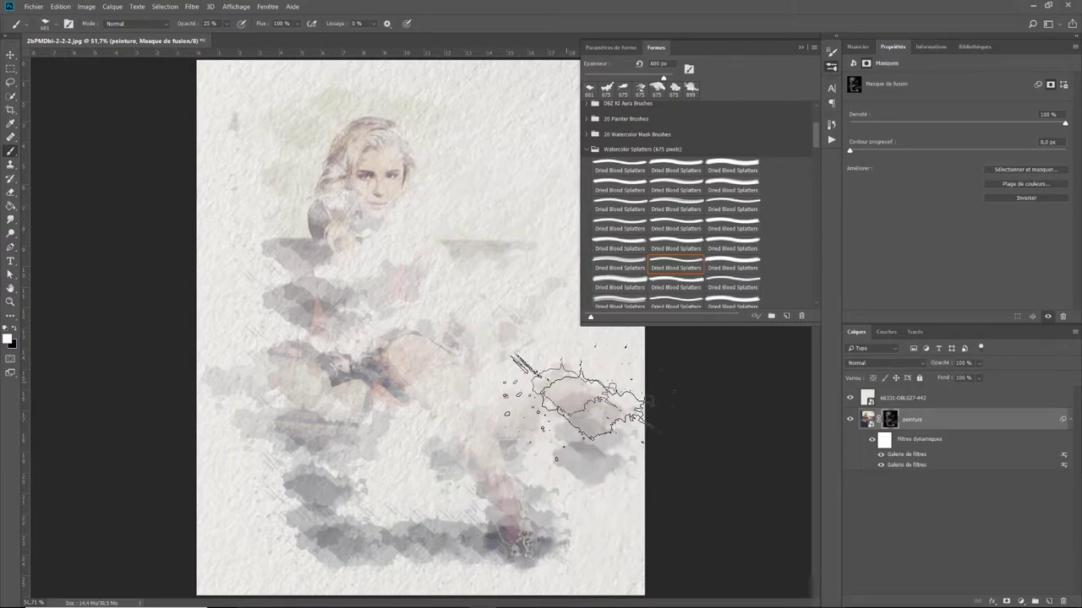
Select a Dried Blood Splatters brush with a 675 px tip at about 30% opacity.
{"action": "left_click", "coordinate": [735, 207]}
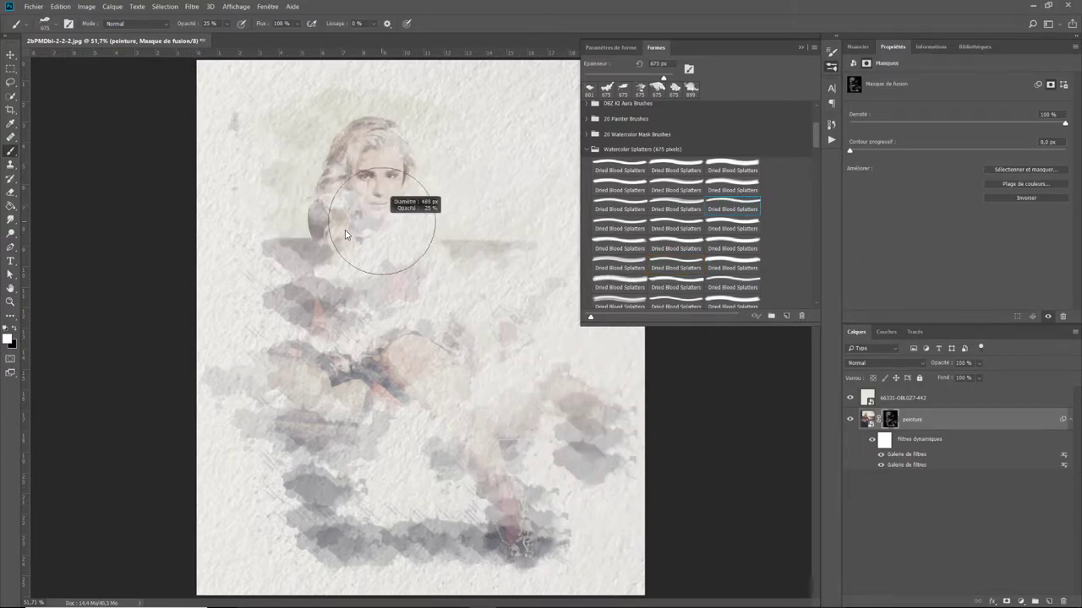
{"action": "left_click_drag", "start_coordinate": [345, 234], "coordinate": [321, 234]}
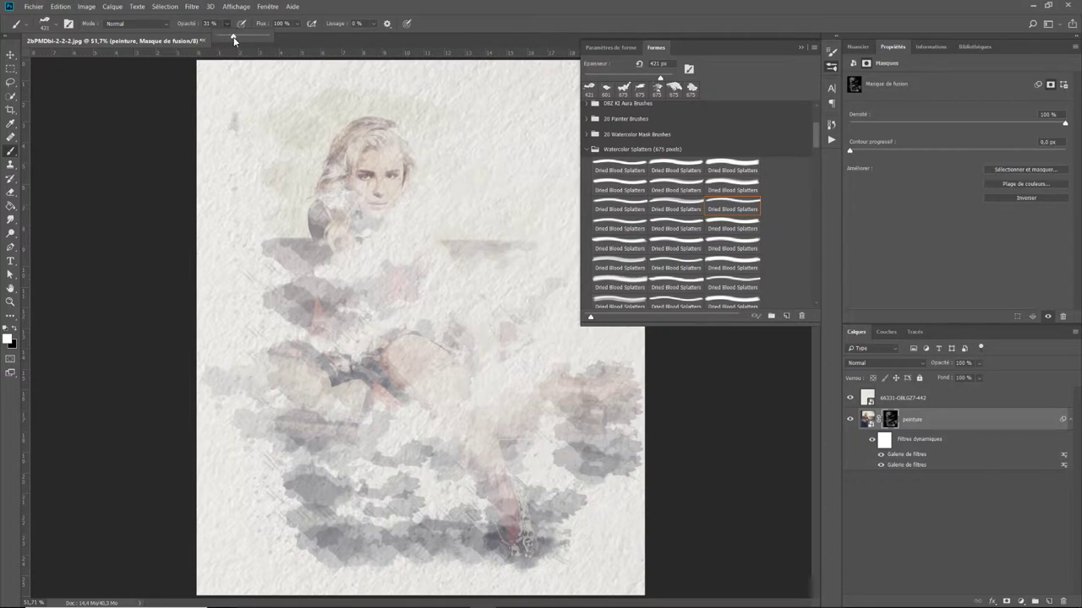
{"action": "left_click_drag", "start_coordinate": [234, 39], "coordinate": [232, 40]}
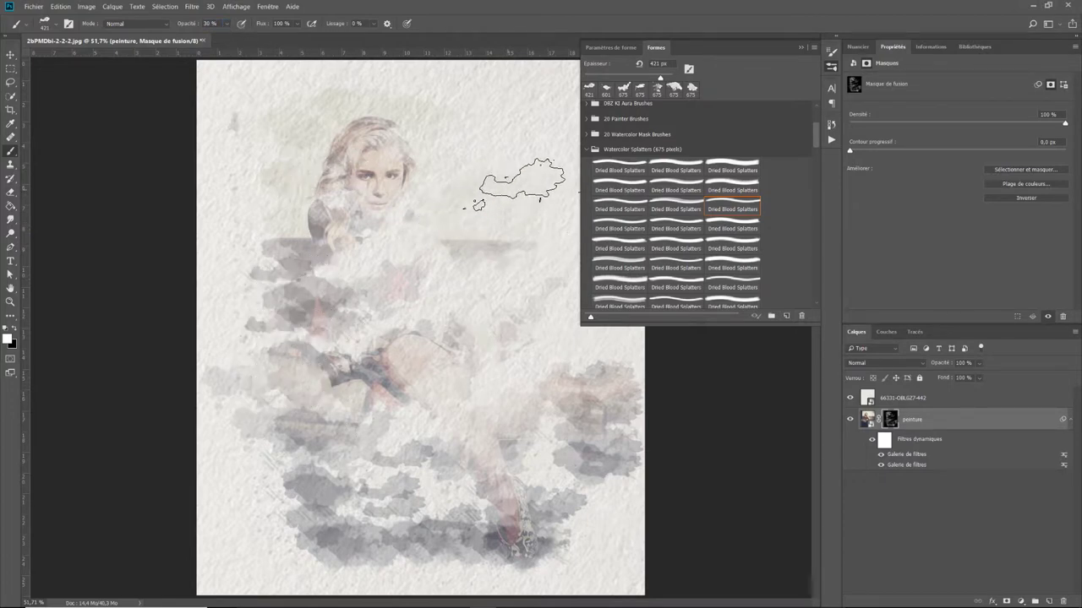
{"action": "left_click", "coordinate": [725, 289]}
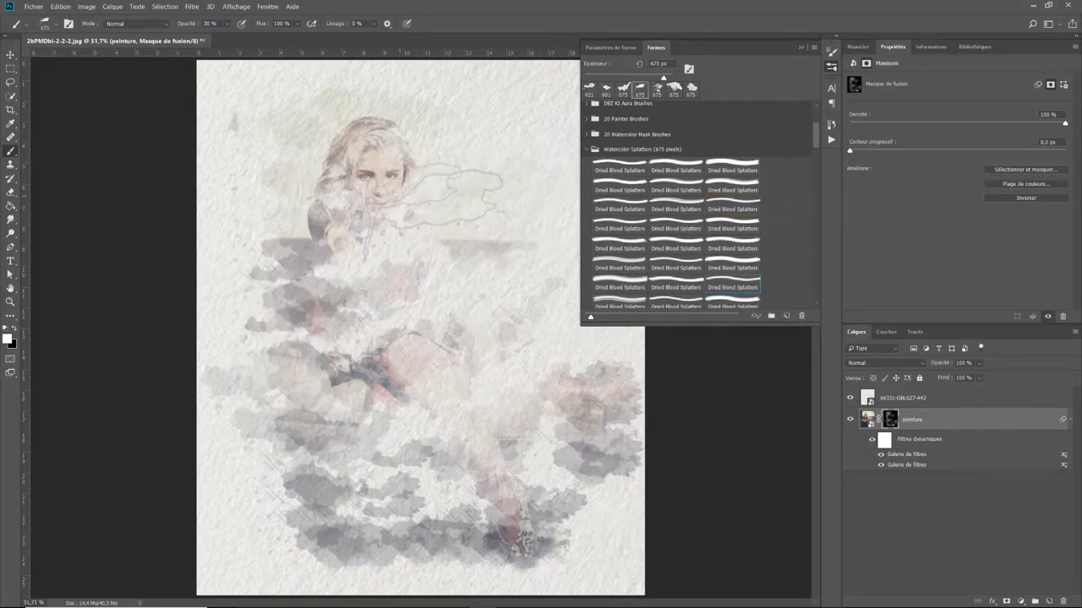
{"action": "right_click", "coordinate": [453, 203]}
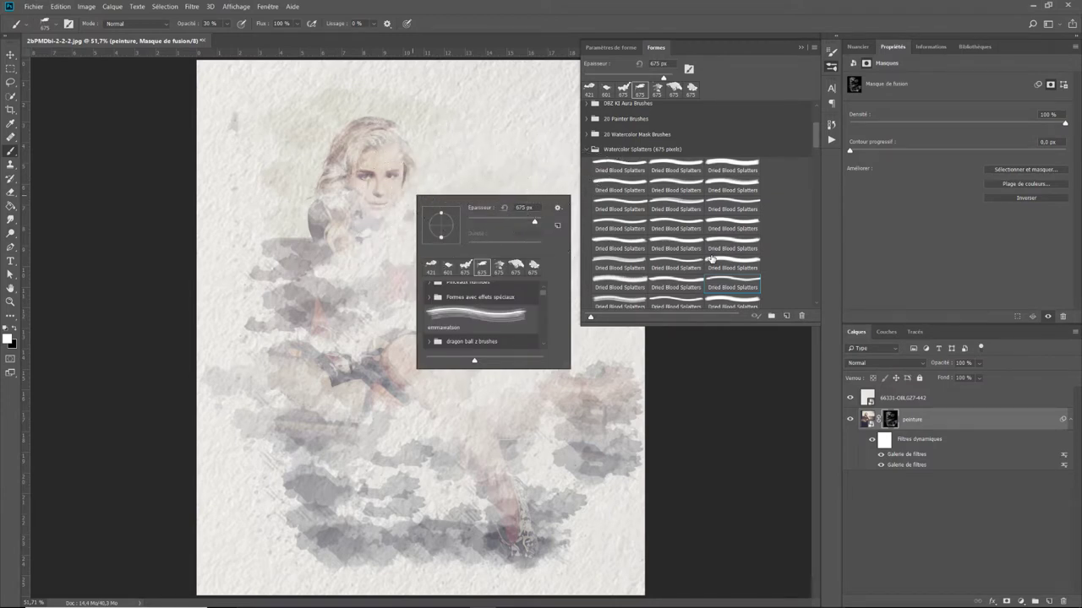
Enlarge the splatter brush and paint the mask to reveal the woman's torso and face.
{"action": "key", "text": "Escape"}
{"action": "left_click_drag", "start_coordinate": [452, 216], "coordinate": [528, 219]}
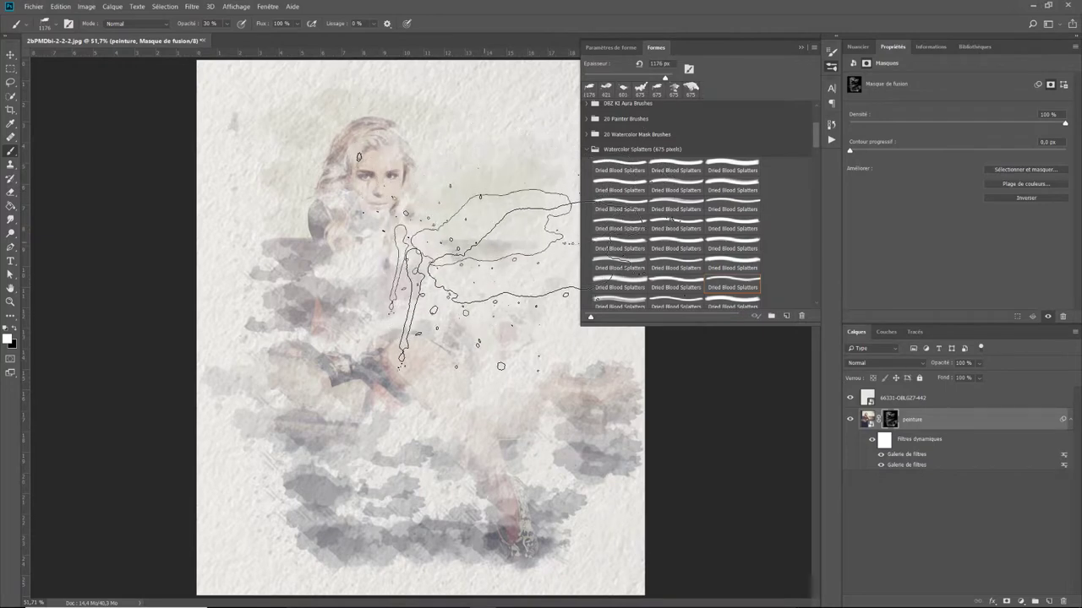
{"action": "left_click_drag", "start_coordinate": [501, 356], "coordinate": [341, 259]}
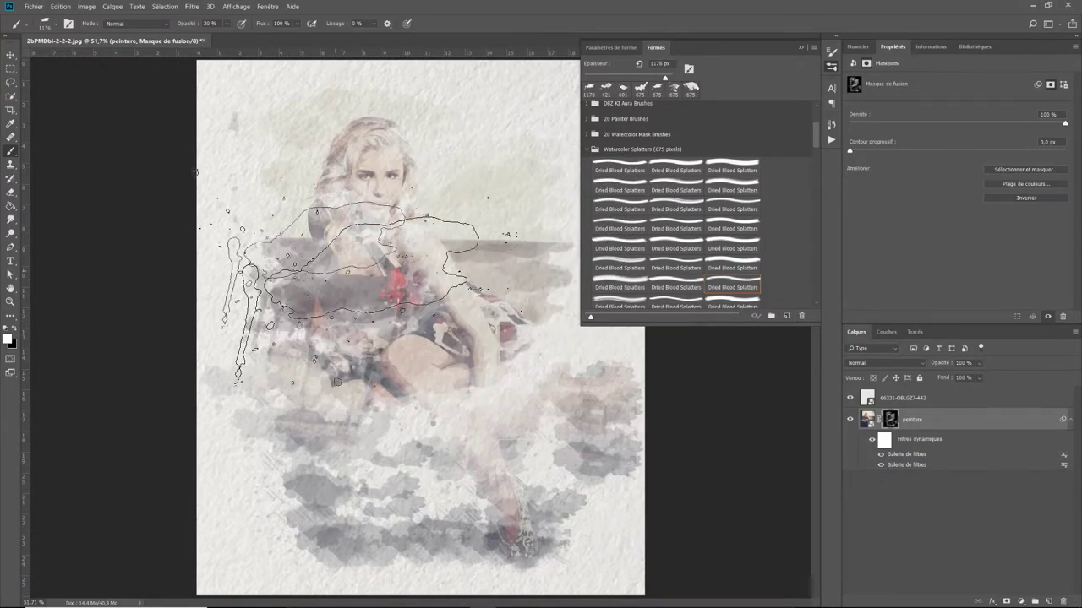
{"action": "left_click", "coordinate": [634, 287]}
{"action": "left_click", "coordinate": [469, 203]}
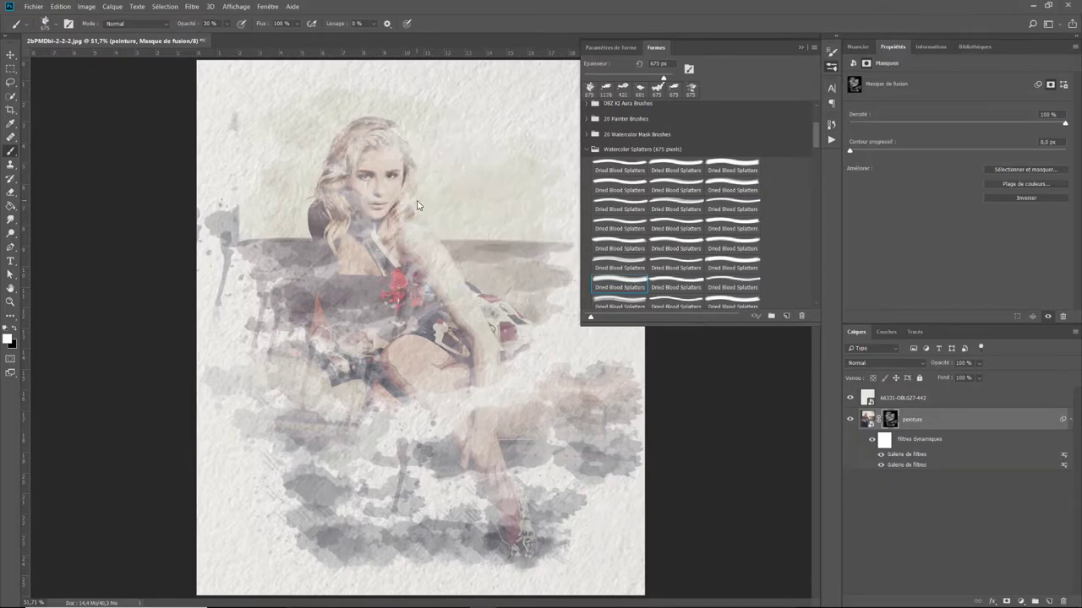
{"action": "mouse_move", "coordinate": [465, 202]}
{"action": "left_mouse_down"}
{"action": "mouse_move", "coordinate": [370, 389]}
{"action": "mouse_move", "coordinate": [507, 504]}
{"action": "mouse_move", "coordinate": [507, 380]}
{"action": "left_mouse_up"}
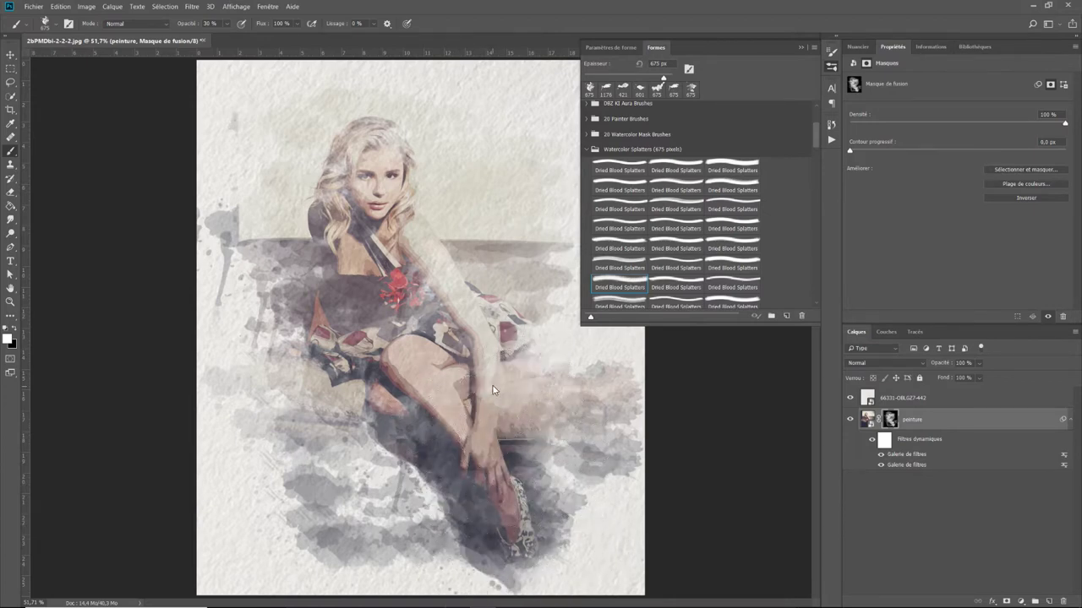
Paint splatters revealing the legs, lower left and dress, then raise brush opacity to 45%.
{"action": "left_click", "coordinate": [675, 226]}
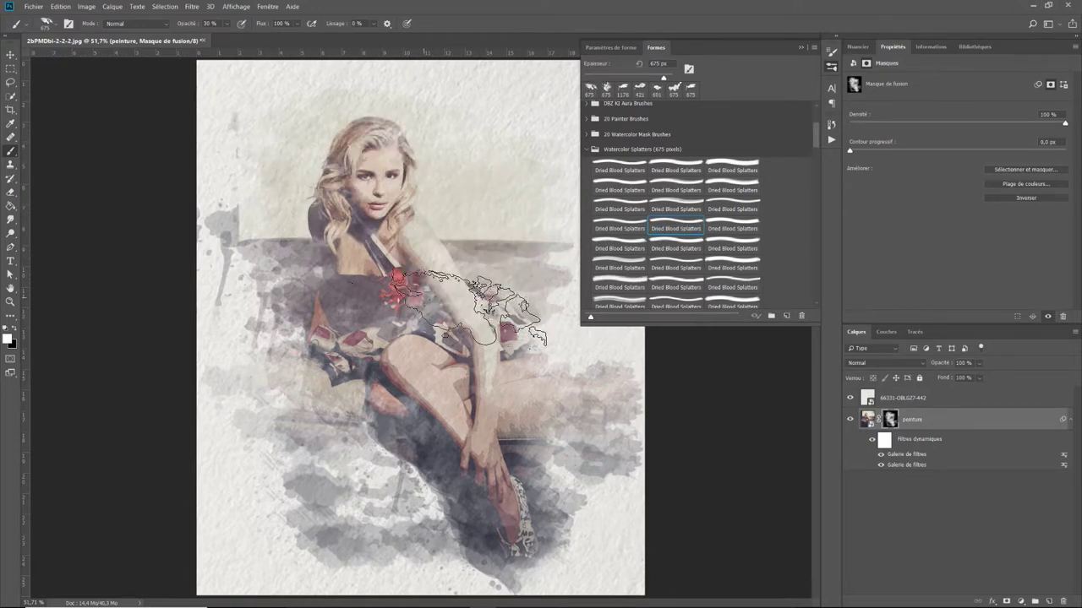
{"action": "left_click_drag", "start_coordinate": [437, 359], "coordinate": [473, 482]}
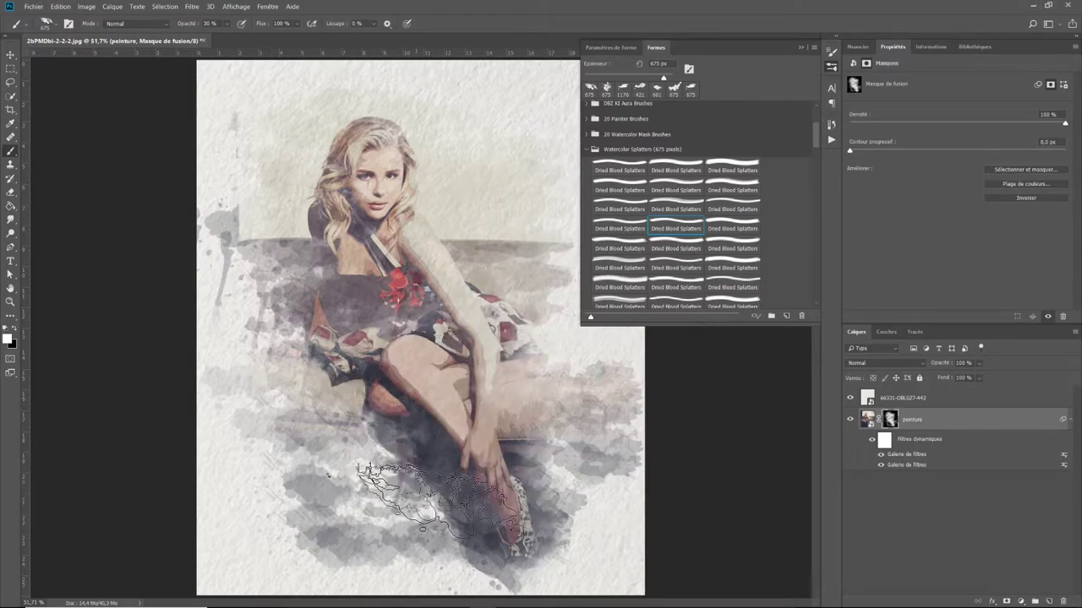
{"action": "left_click", "coordinate": [311, 479]}
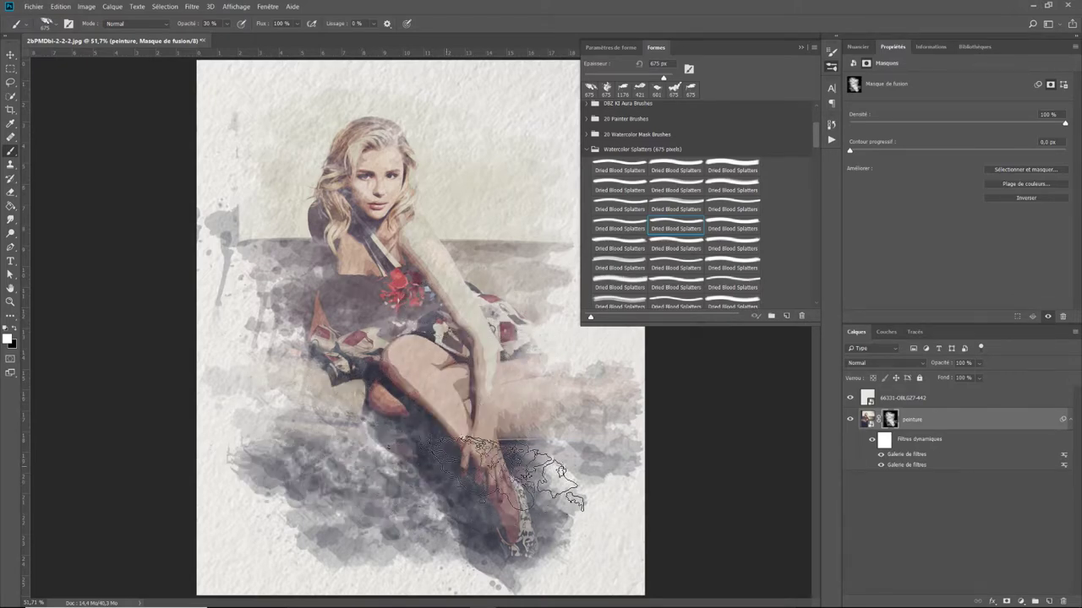
{"action": "left_click", "coordinate": [733, 287]}
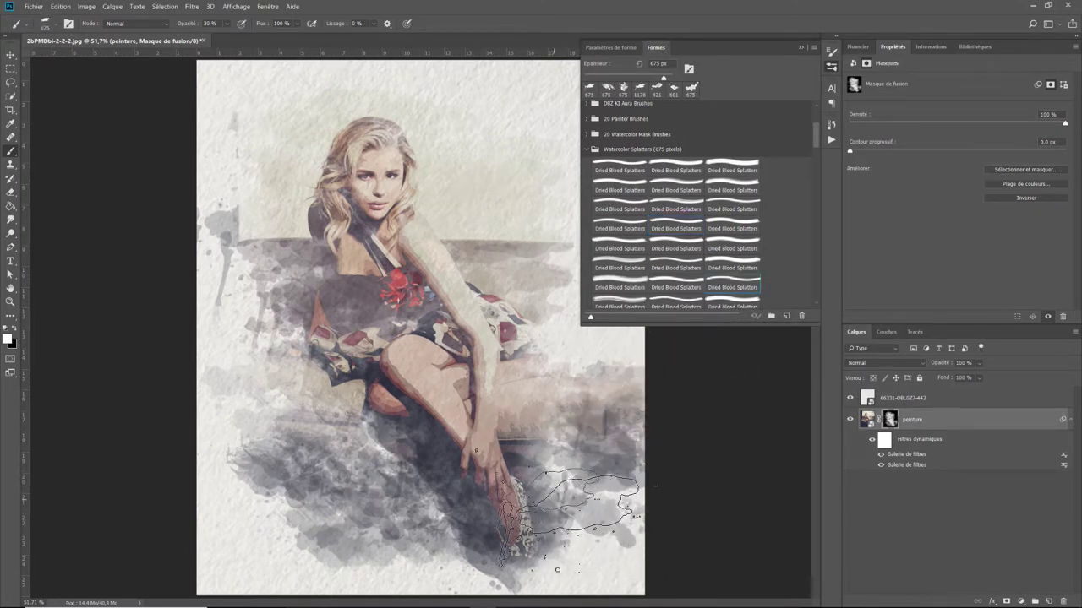
{"action": "mouse_move", "coordinate": [529, 397]}
{"action": "left_mouse_down"}
{"action": "mouse_move", "coordinate": [575, 384]}
{"action": "mouse_move", "coordinate": [554, 404]}
{"action": "mouse_move", "coordinate": [334, 279]}
{"action": "mouse_move", "coordinate": [401, 199]}
{"action": "left_mouse_up"}
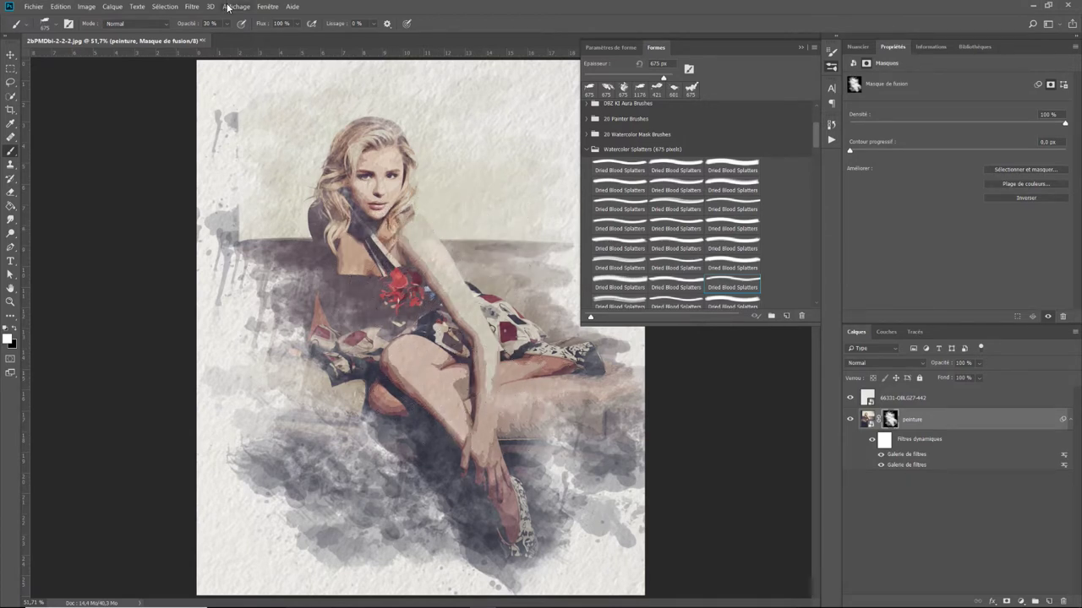
{"action": "left_click", "coordinate": [225, 24]}
{"action": "left_click_drag", "start_coordinate": [230, 37], "coordinate": [240, 39]}
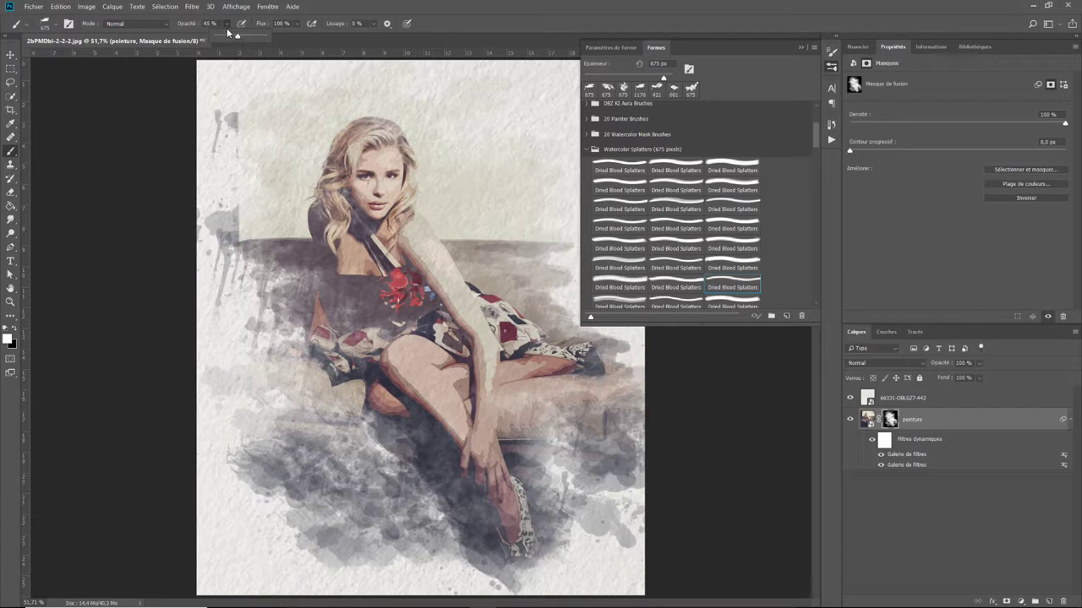
Set the brush opacity to 40%.
{"action": "left_click", "coordinate": [220, 24]}
{"action": "type", "text": "85"}
{"action": "key", "text": "Return"}
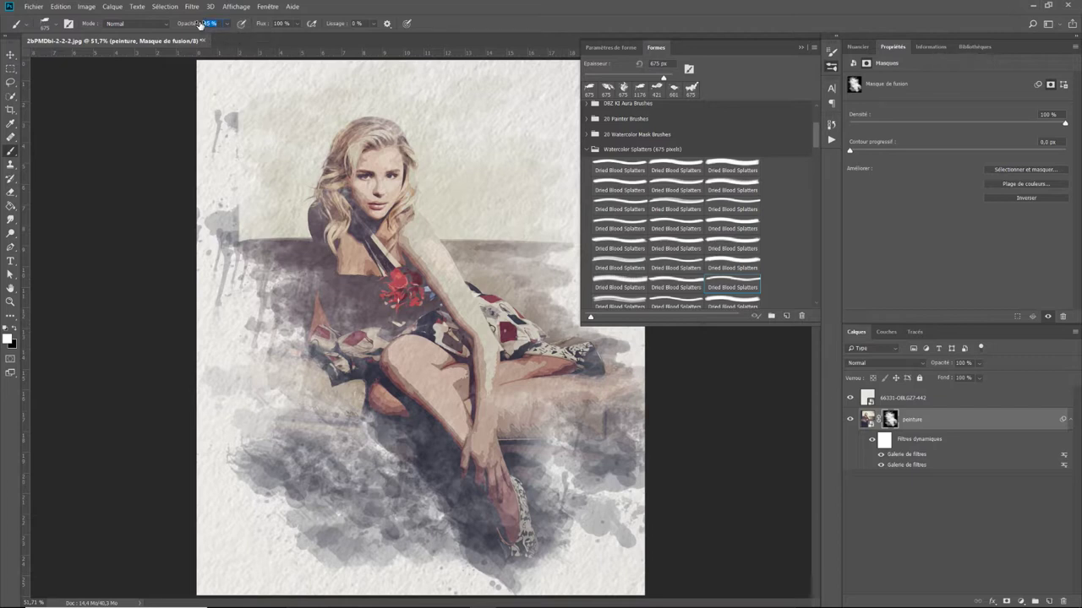
{"action": "type", "text": "40"}
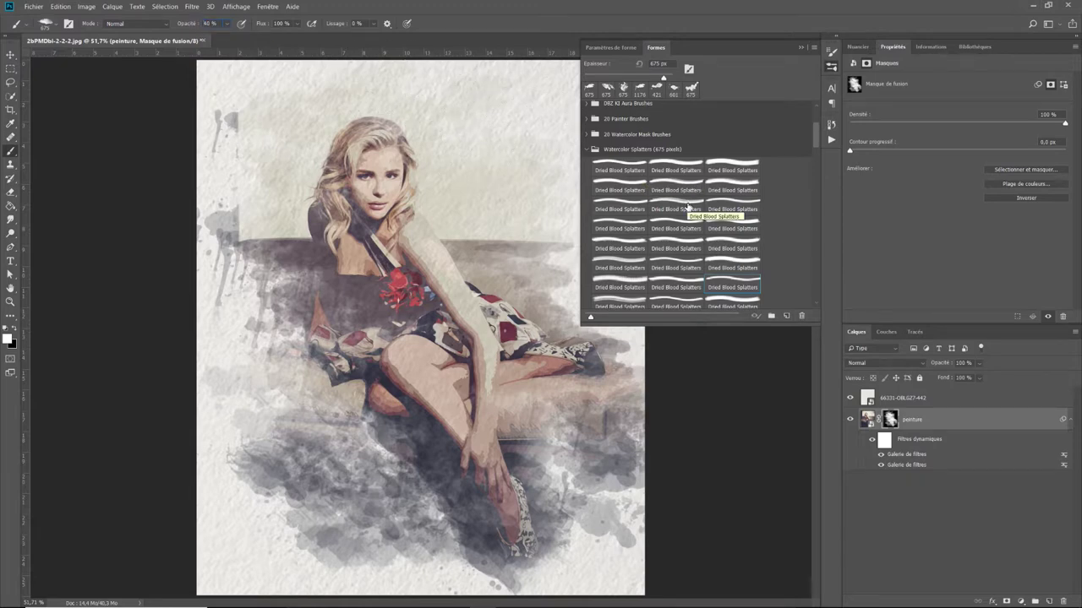
Paint splatters over the face and left edge with another preset, then close the Formes panel.
{"action": "scroll", "coordinate": [685, 204], "scroll_direction": "down", "scroll_amount": 2}
{"action": "scroll", "coordinate": [667, 199], "scroll_direction": "down", "scroll_amount": 2}
{"action": "scroll", "coordinate": [646, 192], "scroll_direction": "down", "scroll_amount": 2}
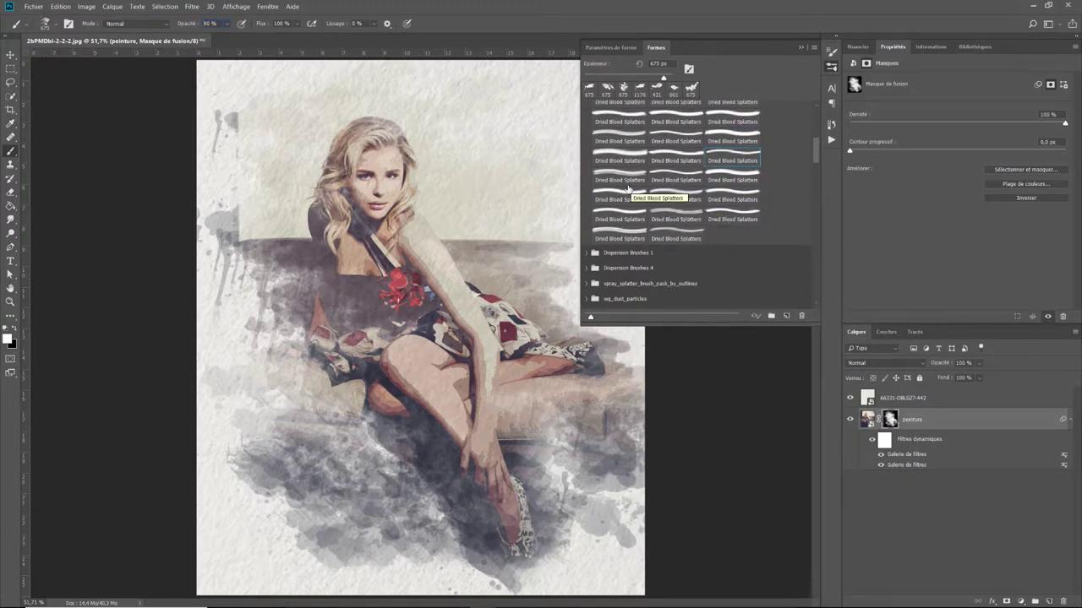
{"action": "left_click", "coordinate": [627, 191]}
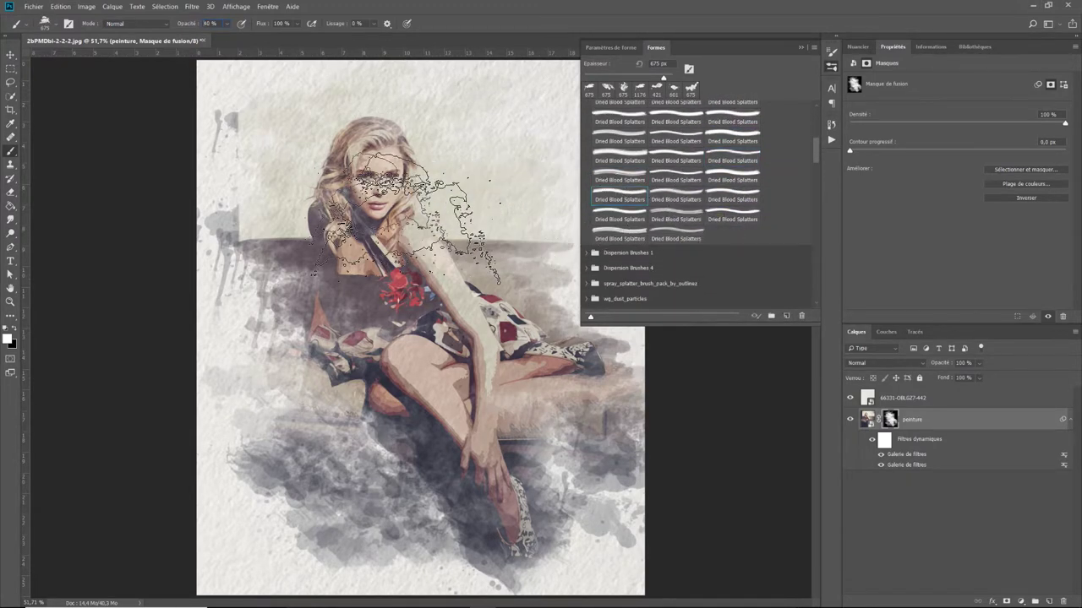
{"action": "left_click_drag", "start_coordinate": [406, 209], "coordinate": [372, 182]}
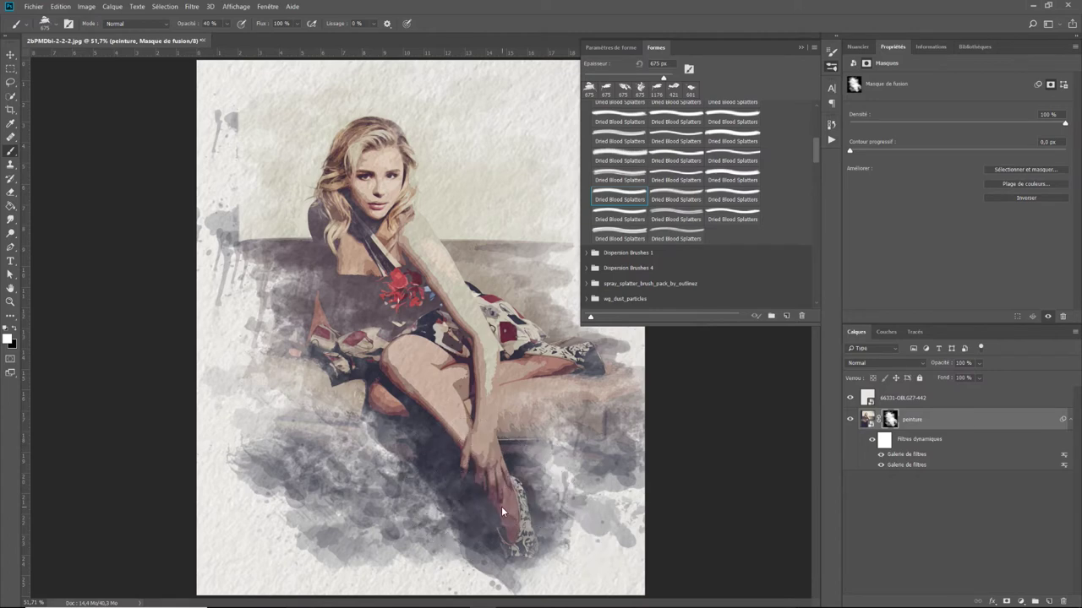
{"action": "left_click", "coordinate": [254, 439]}
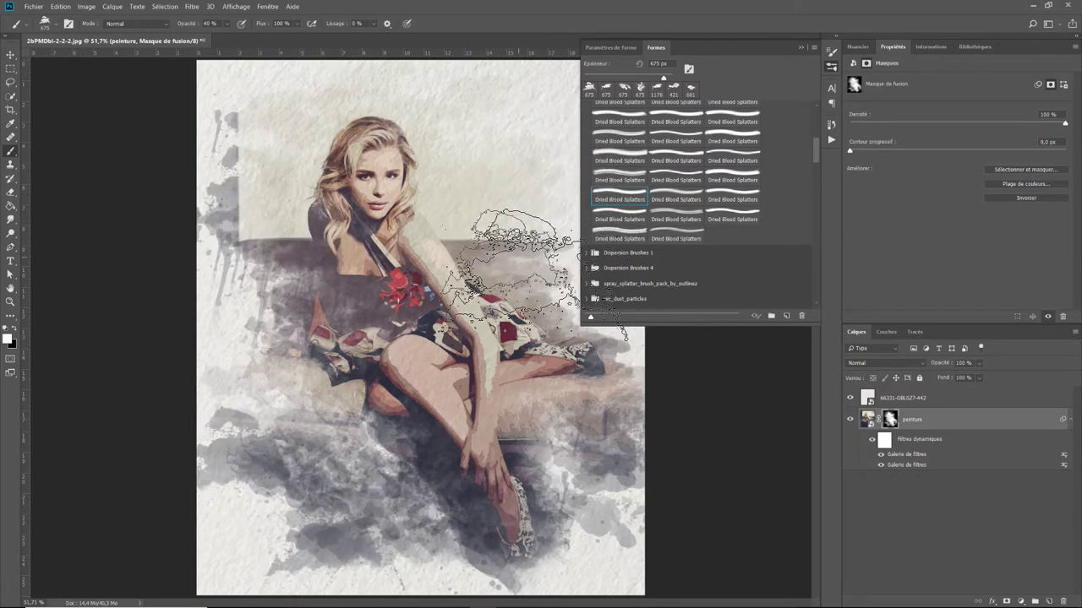
{"action": "left_click", "coordinate": [801, 48]}
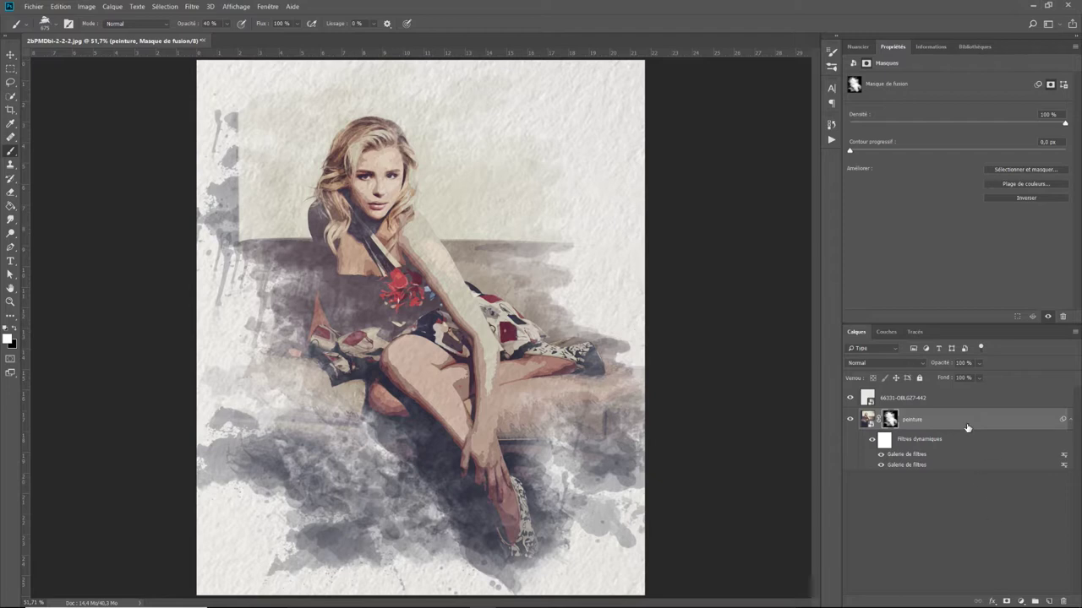
Rename the paper texture layer to 'texture'.
{"action": "left_click", "coordinate": [962, 407]}
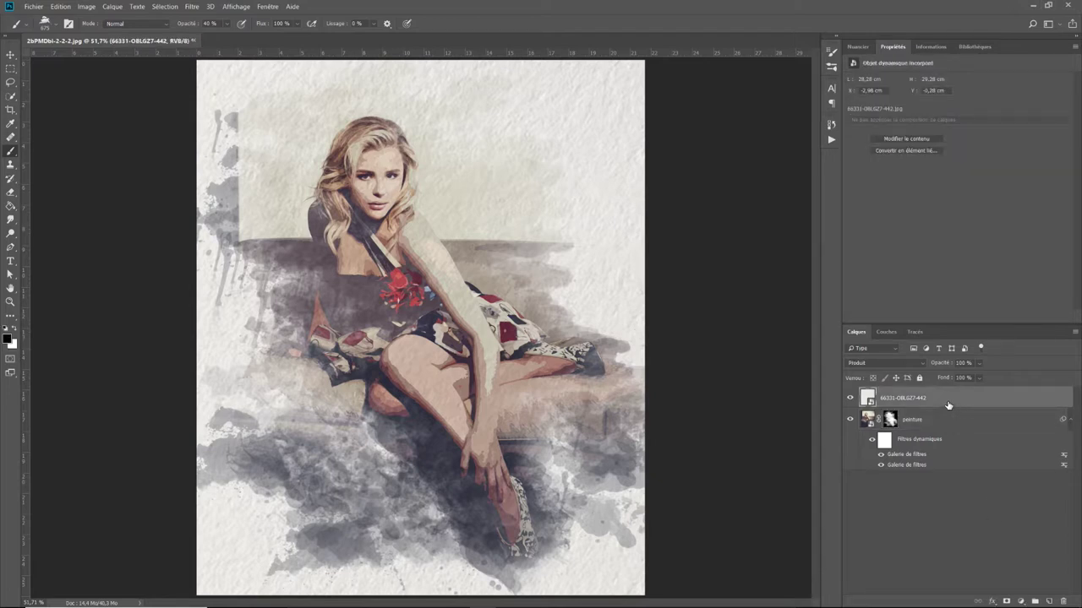
{"action": "double_click", "coordinate": [916, 399]}
{"action": "type", "text": "texture"}
{"action": "key", "text": "Return"}
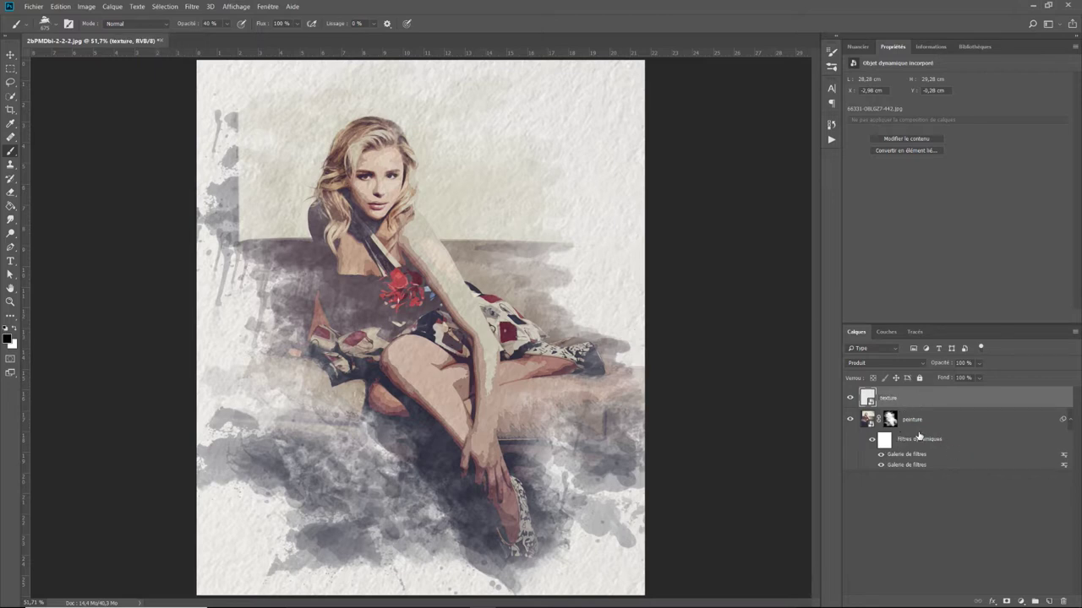
{"action": "left_click", "coordinate": [1020, 601]}
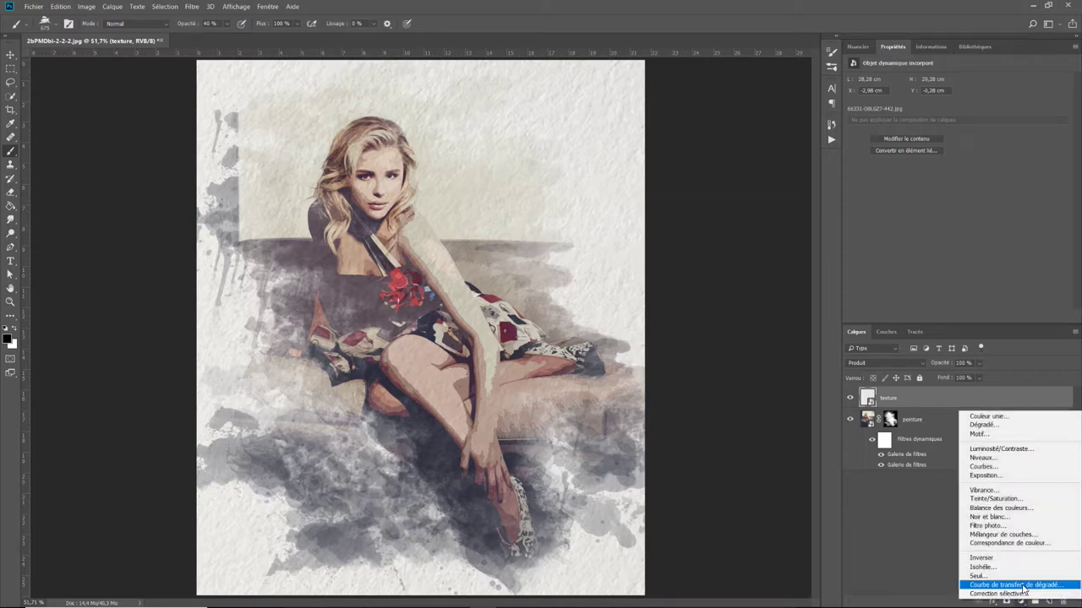
Add a Gradient Map adjustment layer and set its dark stop to deep red.
{"action": "left_click", "coordinate": [1024, 585]}
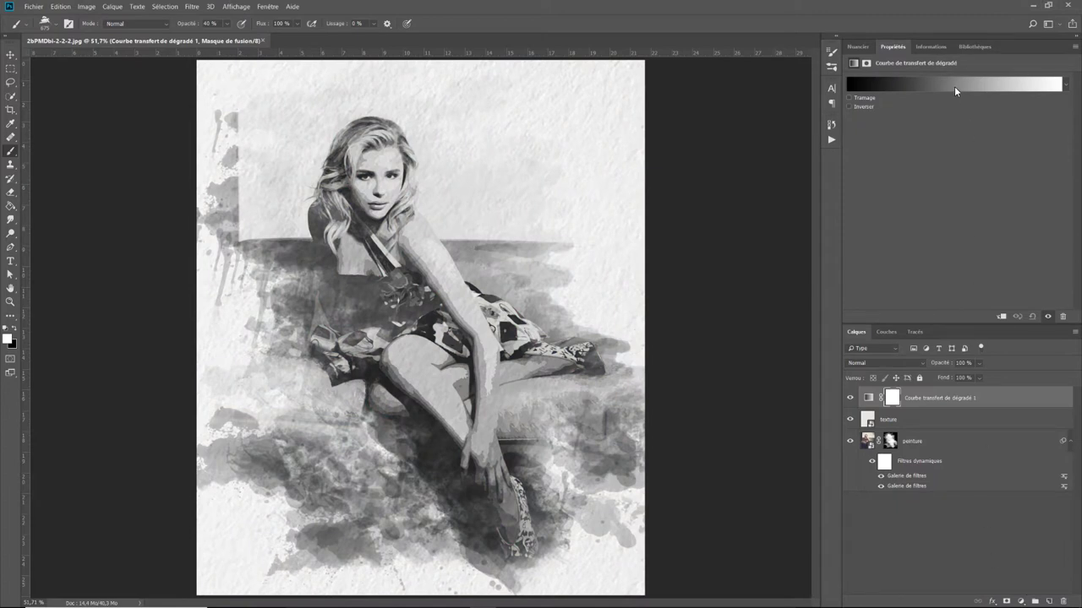
{"action": "left_click", "coordinate": [1020, 600]}
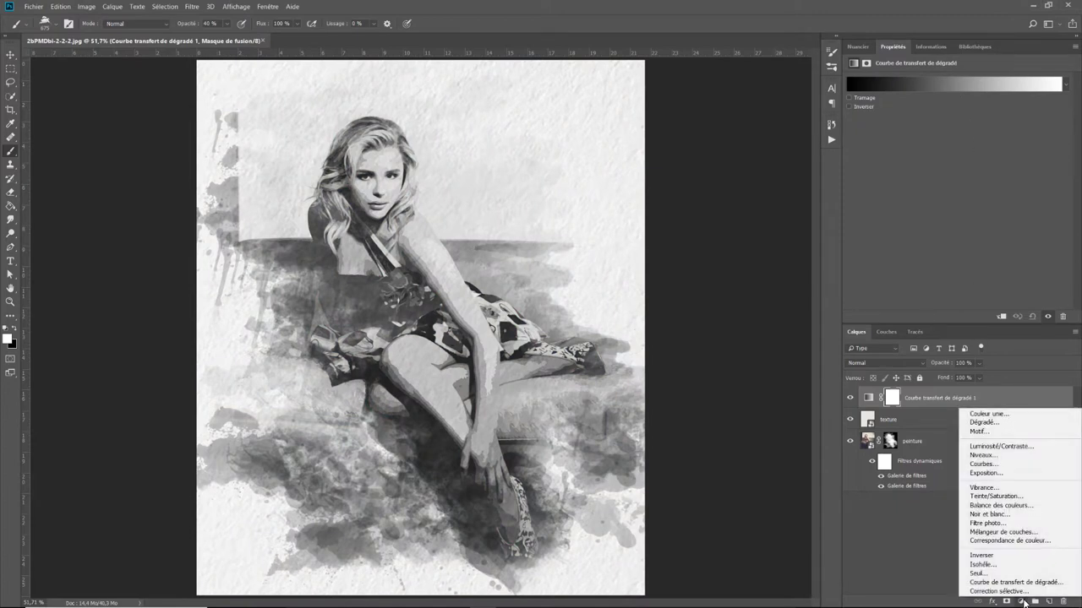
{"action": "left_click", "coordinate": [937, 83]}
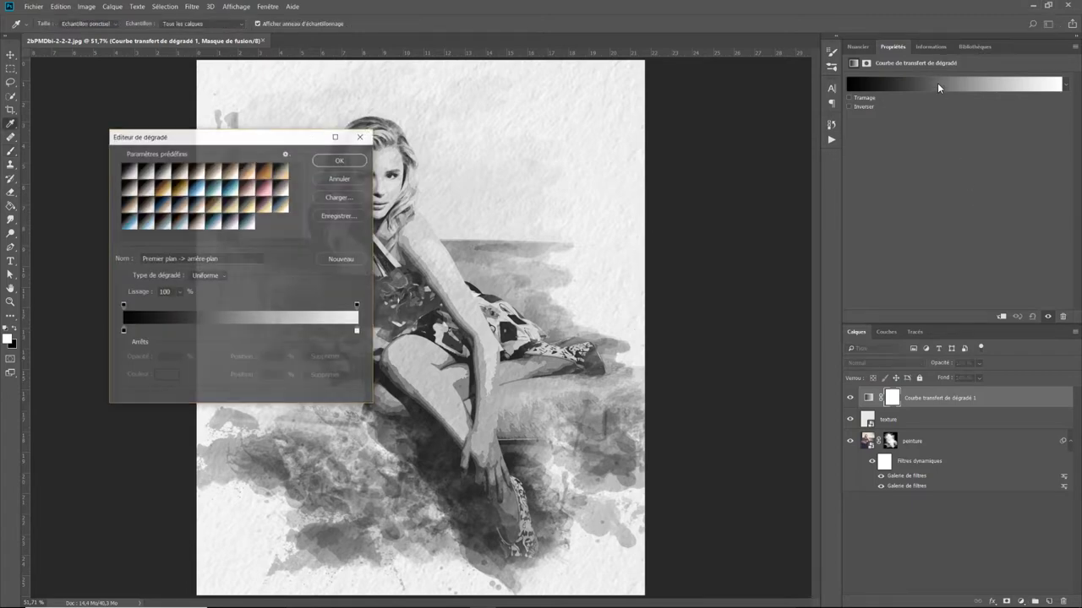
{"action": "double_click", "coordinate": [124, 330]}
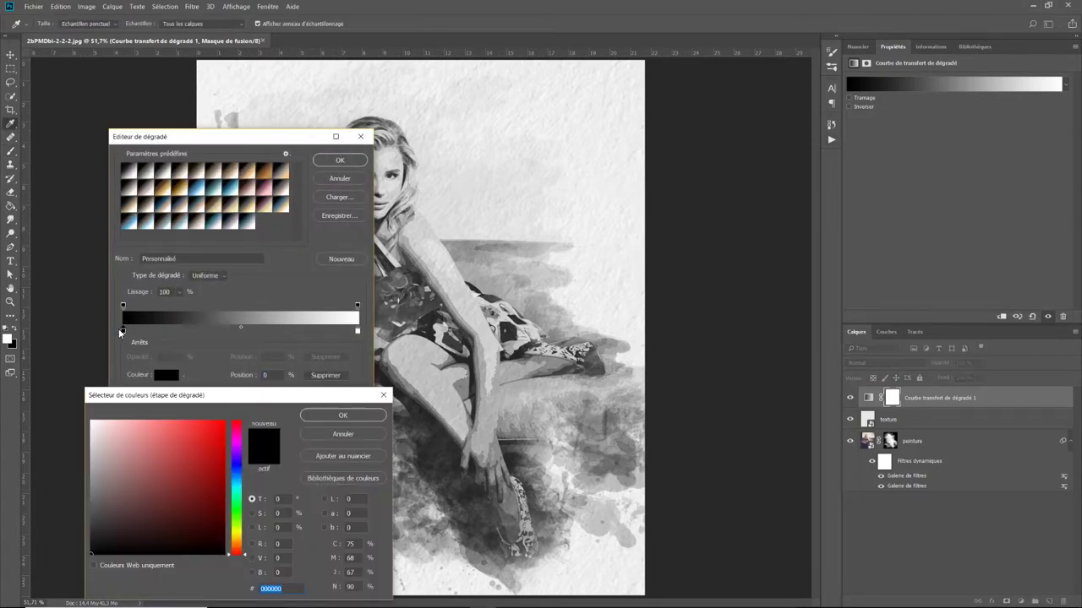
{"action": "left_click_drag", "start_coordinate": [235, 558], "coordinate": [223, 417]}
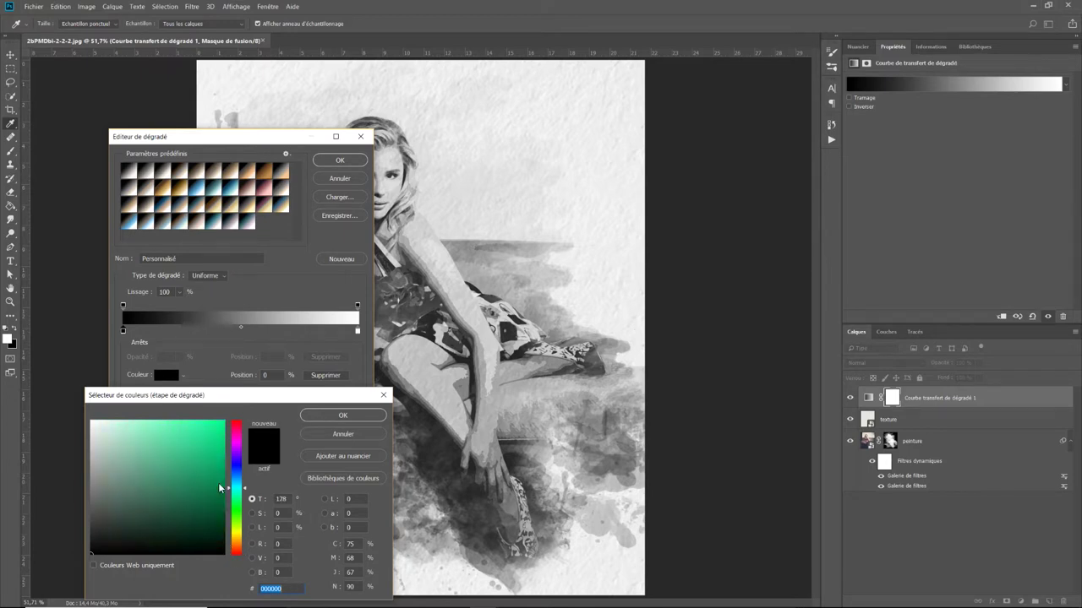
{"action": "mouse_move", "coordinate": [172, 456]}
{"action": "left_mouse_down"}
{"action": "mouse_move", "coordinate": [211, 451]}
{"action": "mouse_move", "coordinate": [218, 463]}
{"action": "left_mouse_up"}
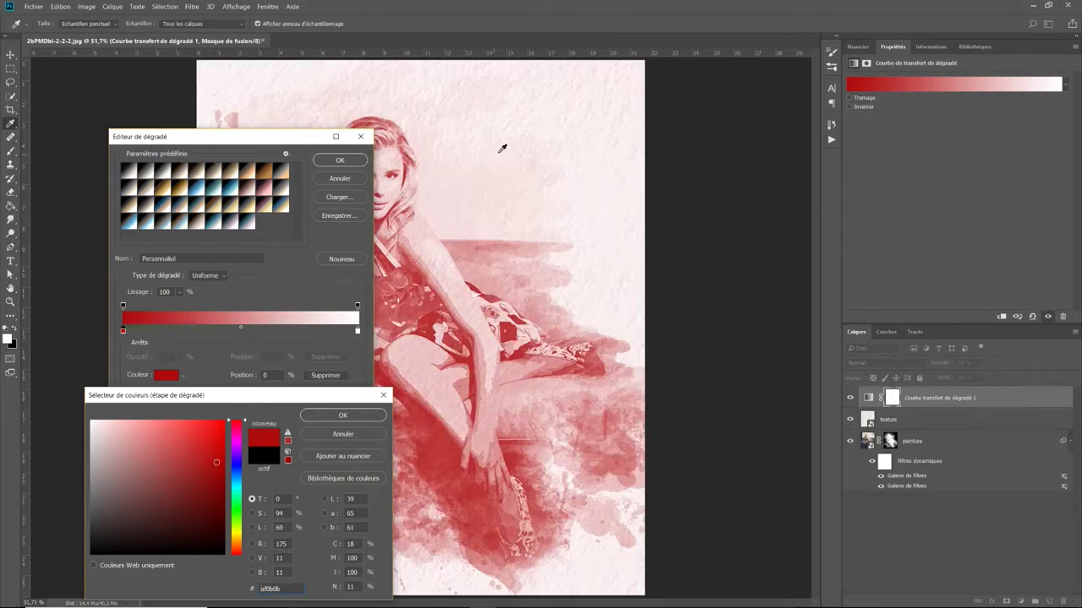
{"action": "left_click", "coordinate": [346, 416]}
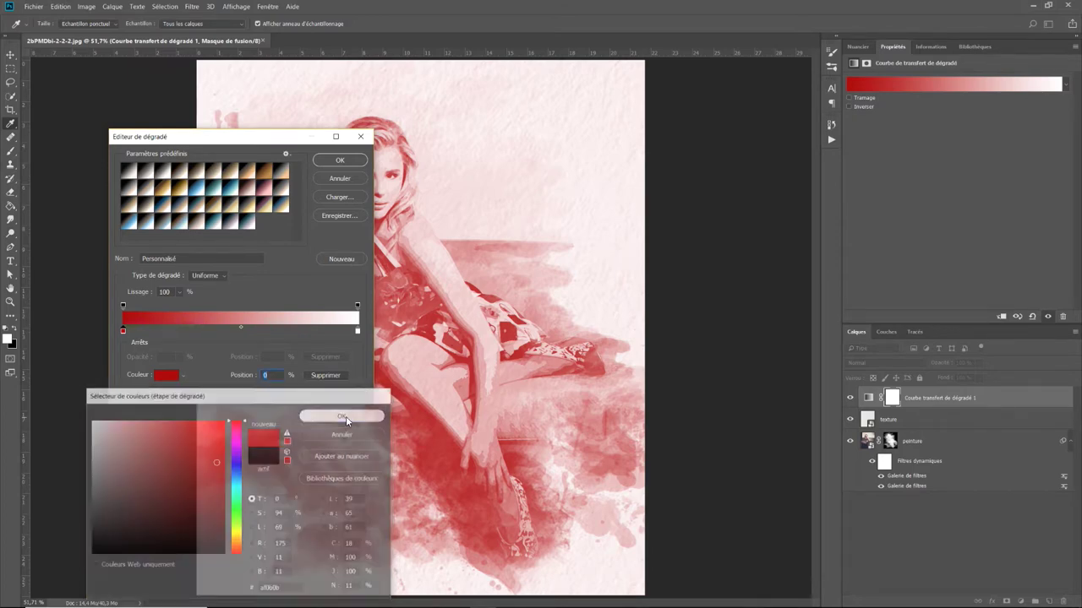
Set the gradient's light stop to pale pink (f3c3c3) and apply the red-to-pink map.
{"action": "double_click", "coordinate": [357, 330]}
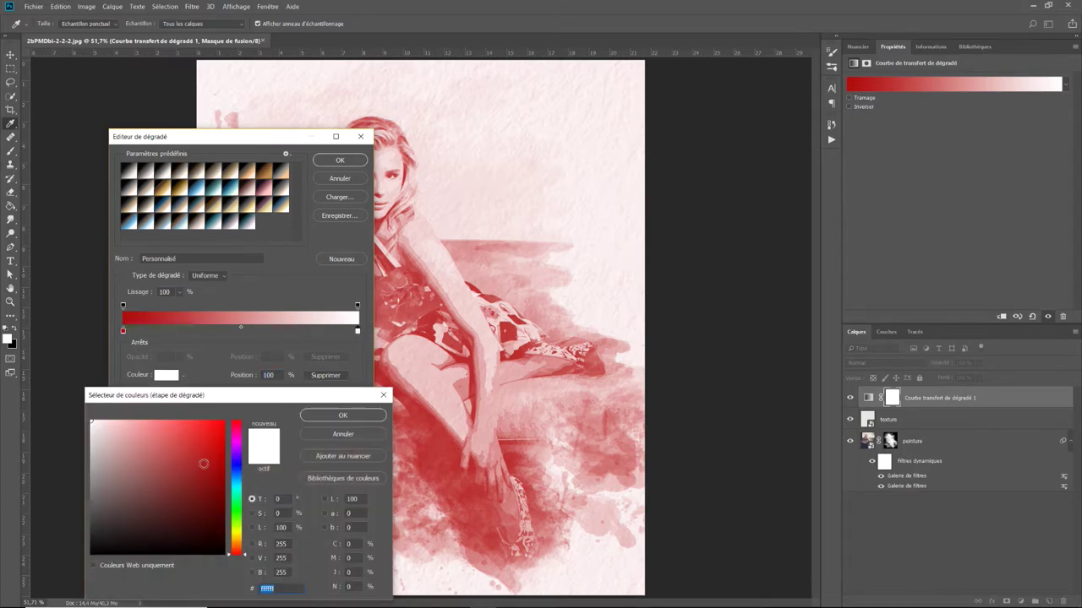
{"action": "left_click", "coordinate": [135, 318]}
{"action": "left_click_drag", "start_coordinate": [185, 457], "coordinate": [117, 426]}
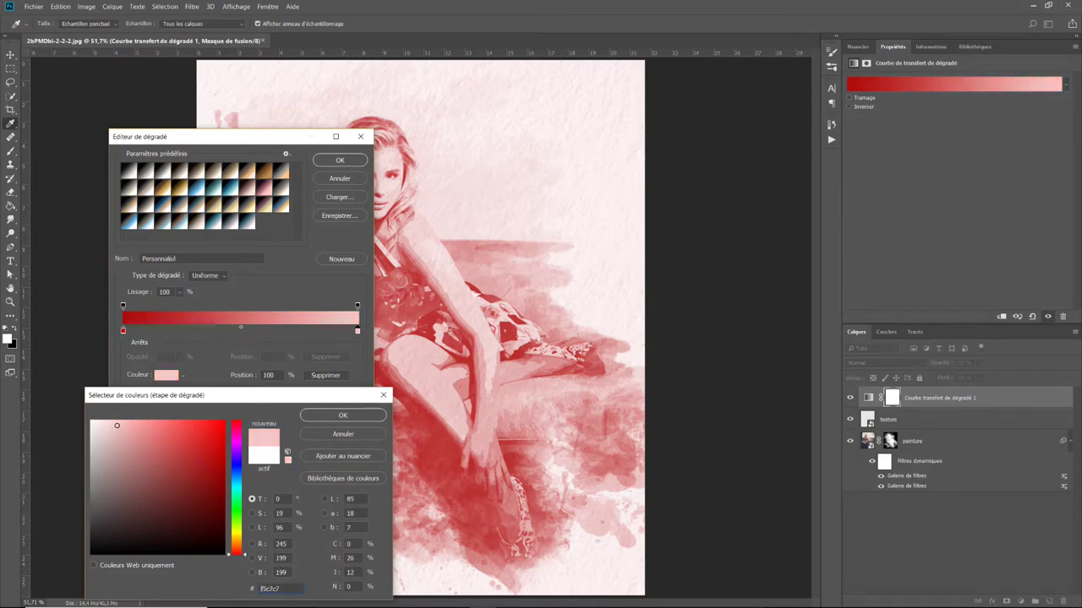
{"action": "left_click", "coordinate": [343, 415]}
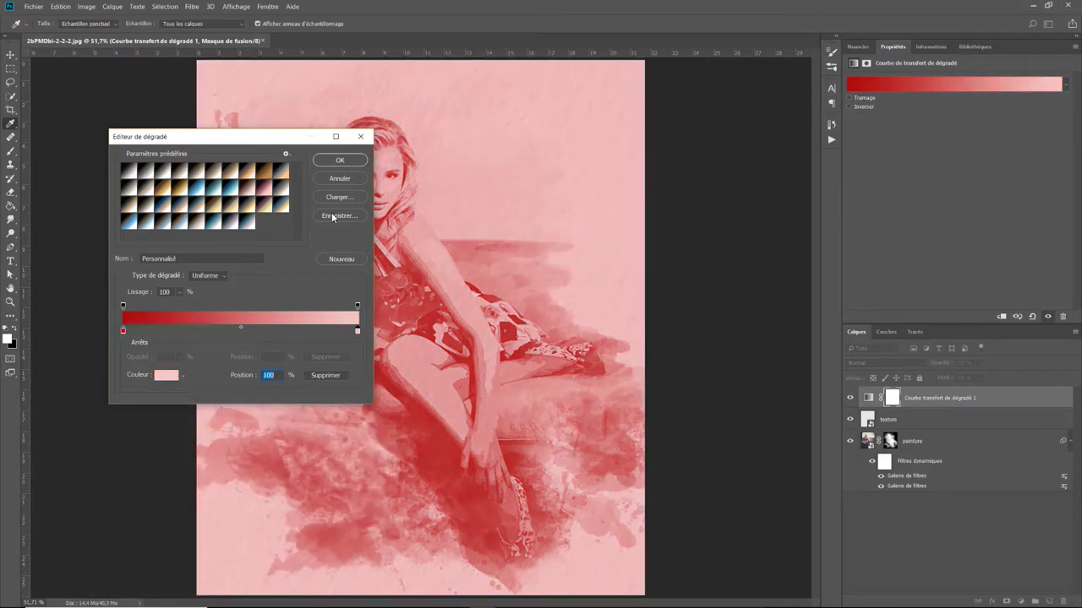
{"action": "left_click", "coordinate": [336, 161]}
Blend the gradient map in Superposition at 20% opacity, toggling its visibility to compare.
{"action": "key", "text": "b"}
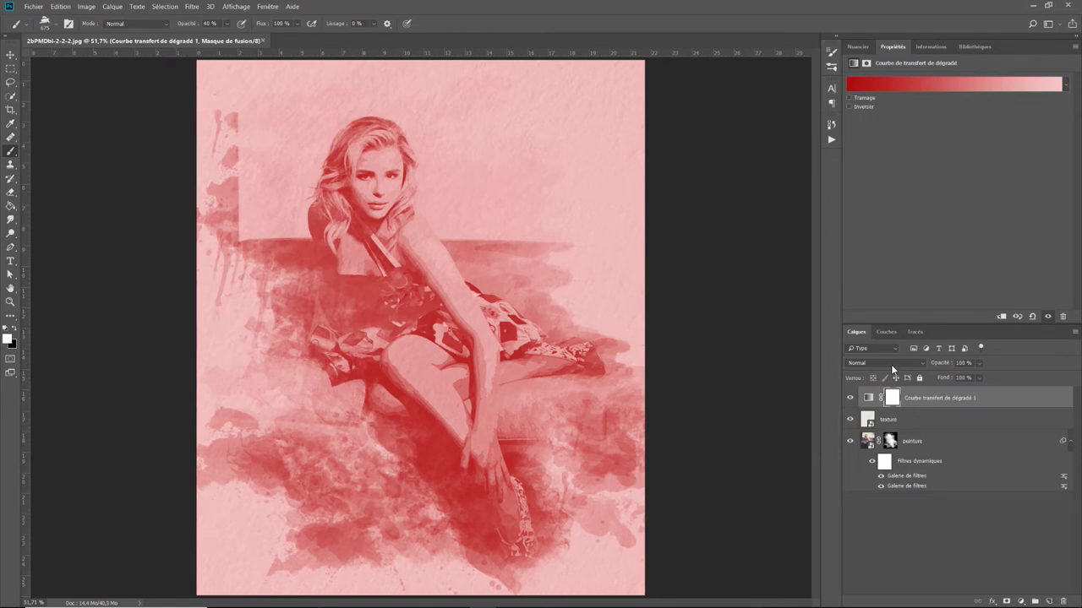
{"action": "left_click", "coordinate": [891, 364]}
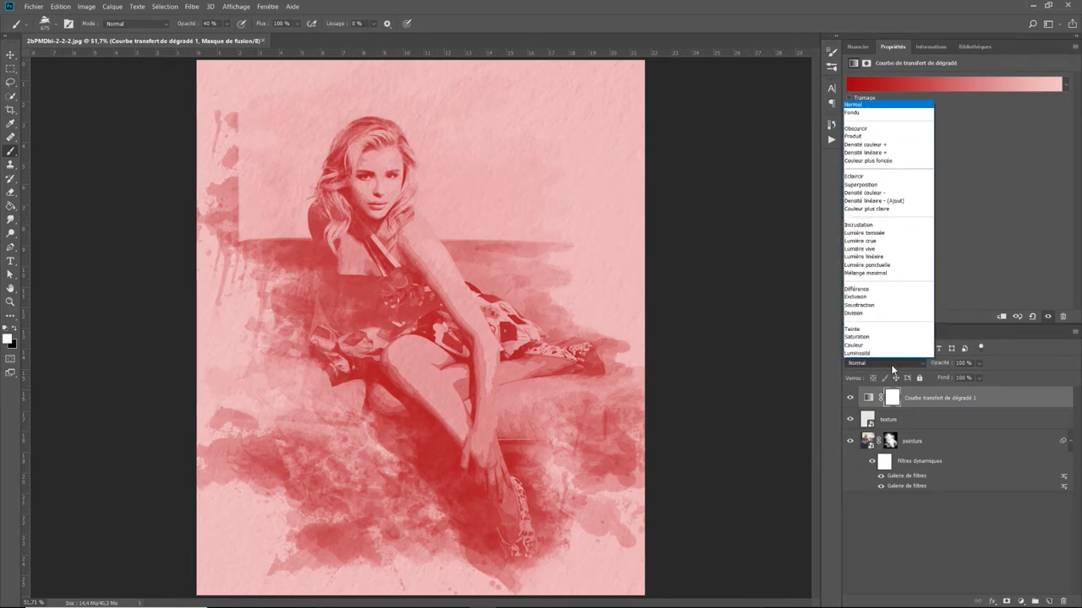
{"action": "left_click", "coordinate": [870, 184]}
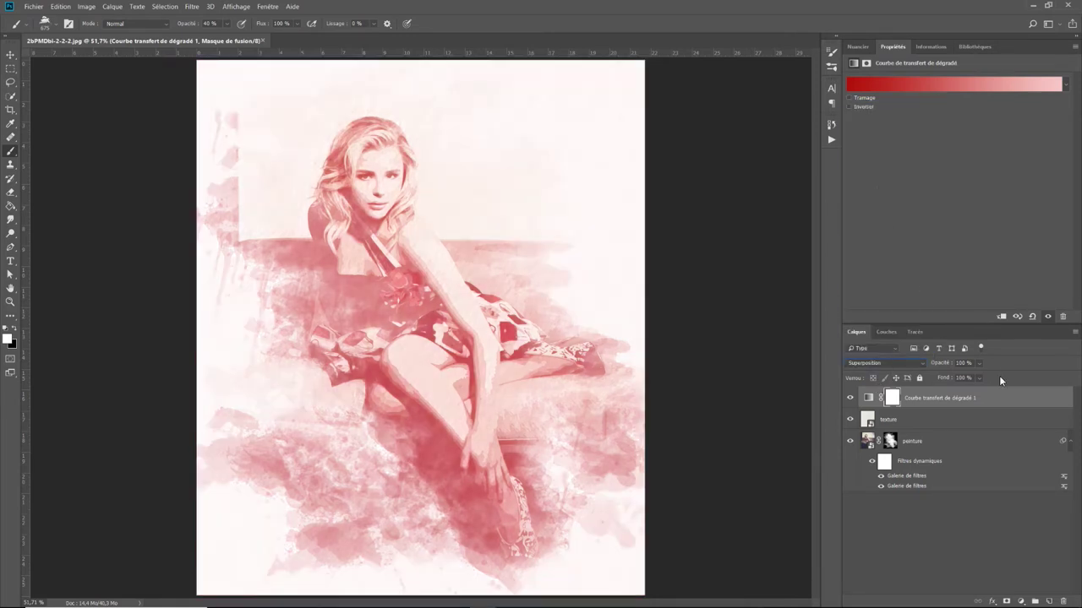
{"action": "left_click", "coordinate": [978, 363]}
{"action": "left_click_drag", "start_coordinate": [970, 379], "coordinate": [951, 378]}
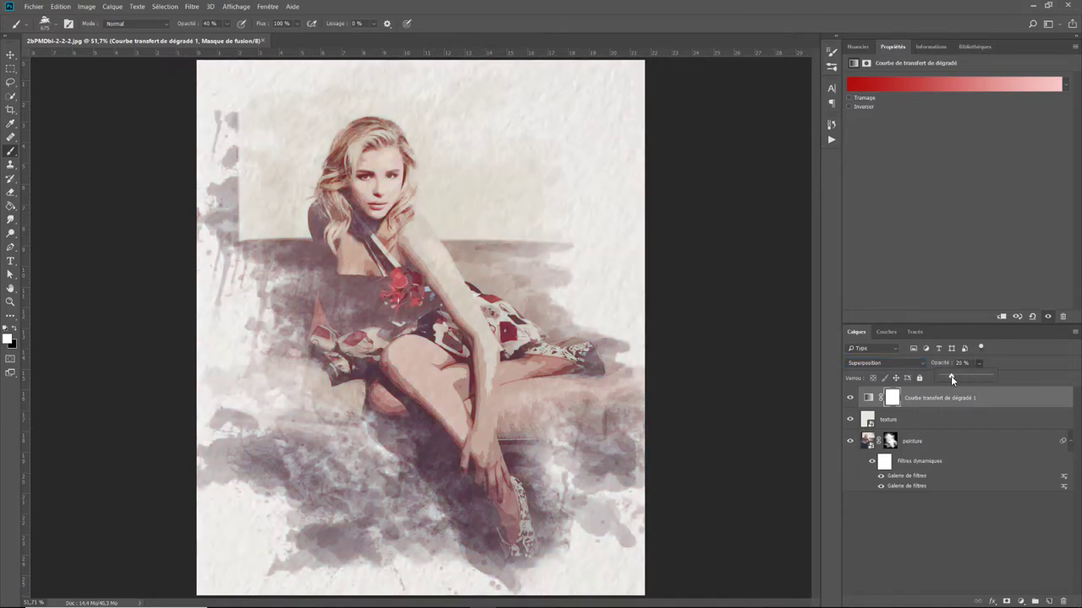
{"action": "left_click", "coordinate": [1027, 365]}
{"action": "left_click", "coordinate": [850, 398]}
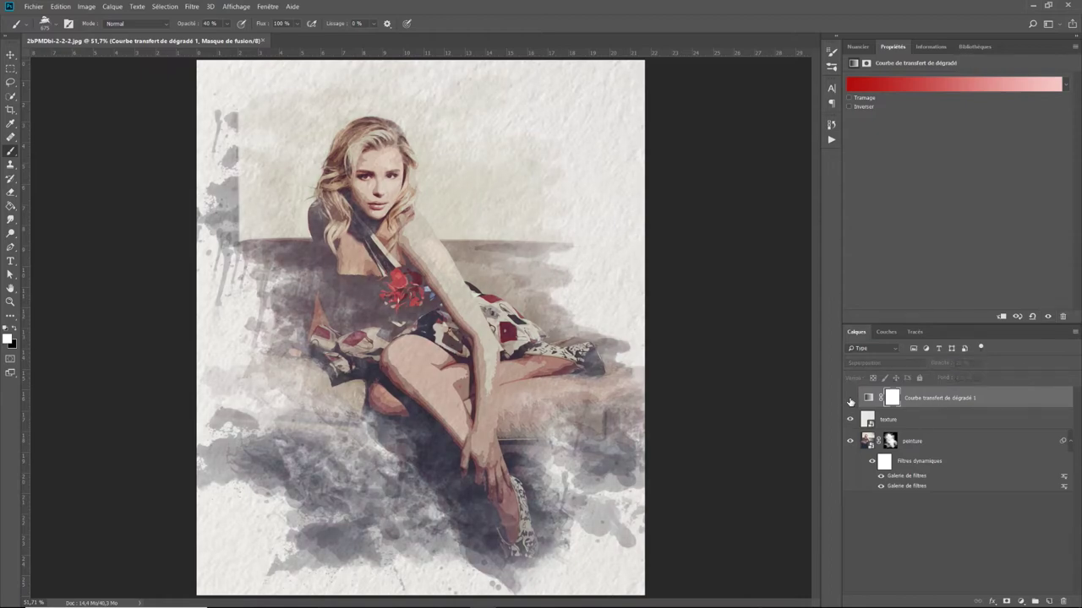
{"action": "left_click", "coordinate": [850, 398]}
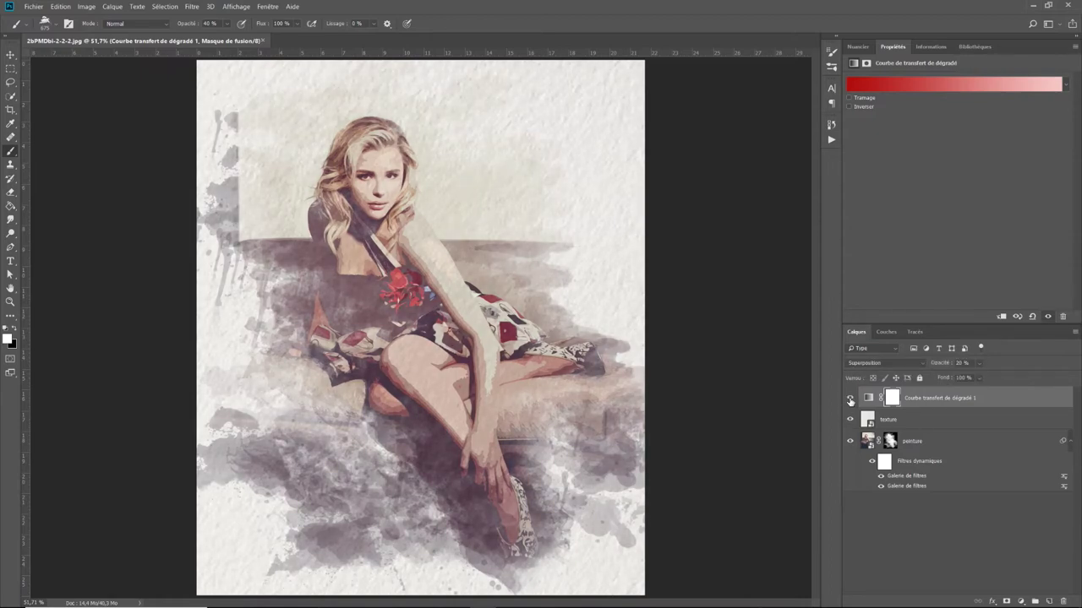
{"action": "left_click", "coordinate": [914, 88]}
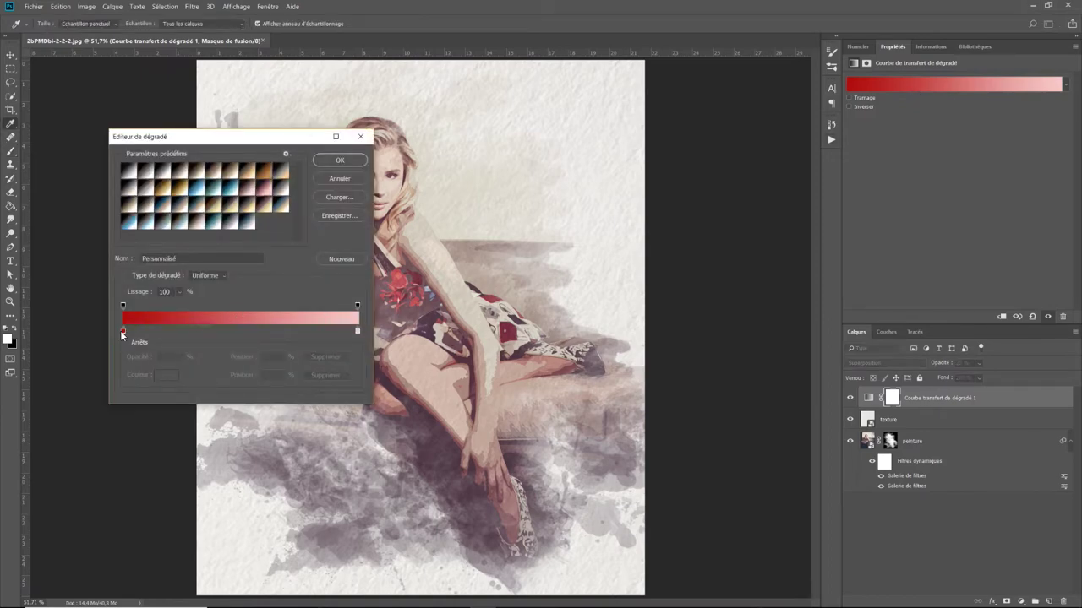
Change the gradient's dark stop to bright yellow (e7ea11).
{"action": "double_click", "coordinate": [122, 330]}
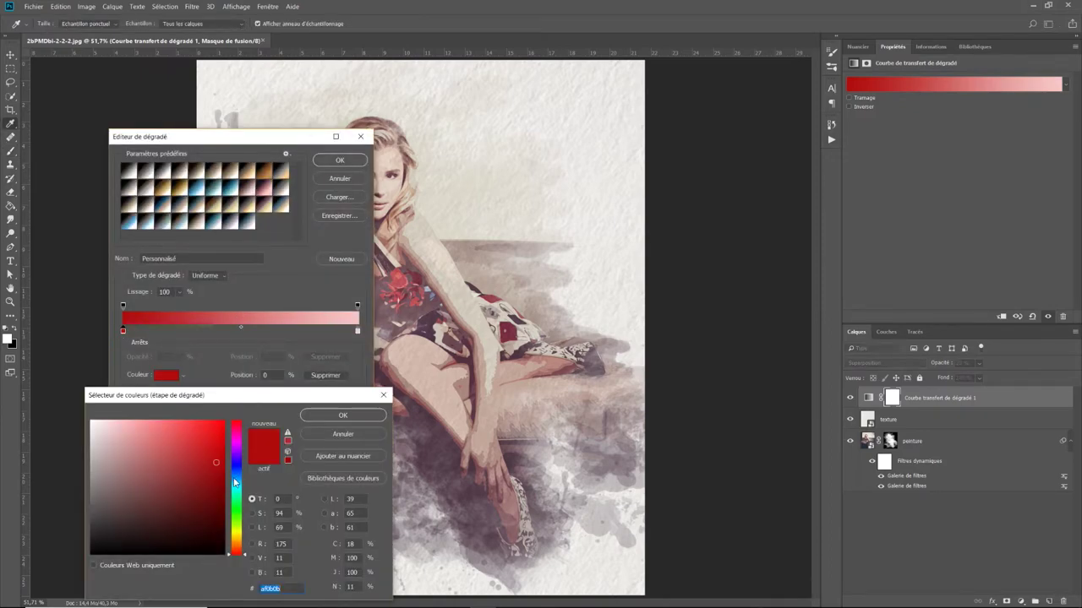
{"action": "left_click_drag", "start_coordinate": [235, 484], "coordinate": [240, 534]}
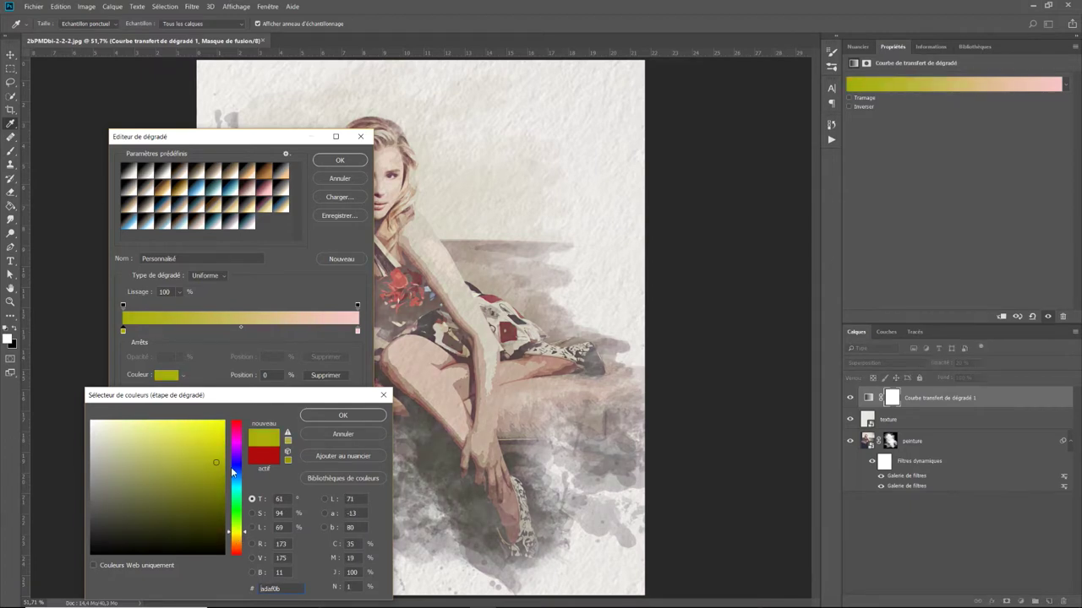
{"action": "mouse_move", "coordinate": [216, 462]}
{"action": "left_mouse_down"}
{"action": "mouse_move", "coordinate": [170, 423]}
{"action": "mouse_move", "coordinate": [215, 433]}
{"action": "left_mouse_up"}
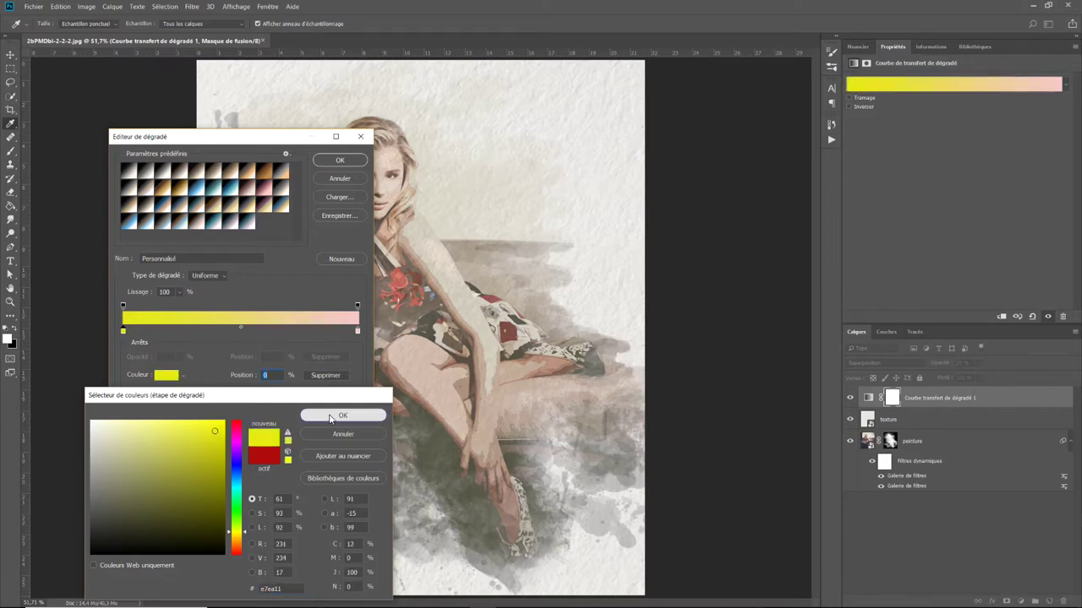
{"action": "left_click", "coordinate": [346, 415]}
Set the light stop to pale yellow (eff08c), apply, and compare the map on and off.
{"action": "double_click", "coordinate": [357, 331]}
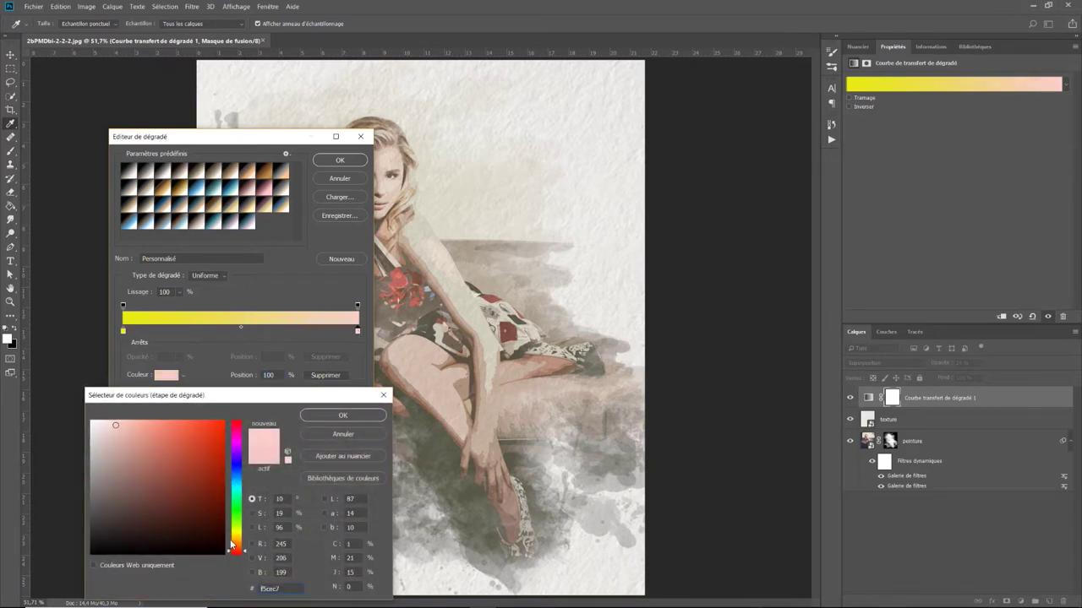
{"action": "left_click_drag", "start_coordinate": [229, 553], "coordinate": [233, 533]}
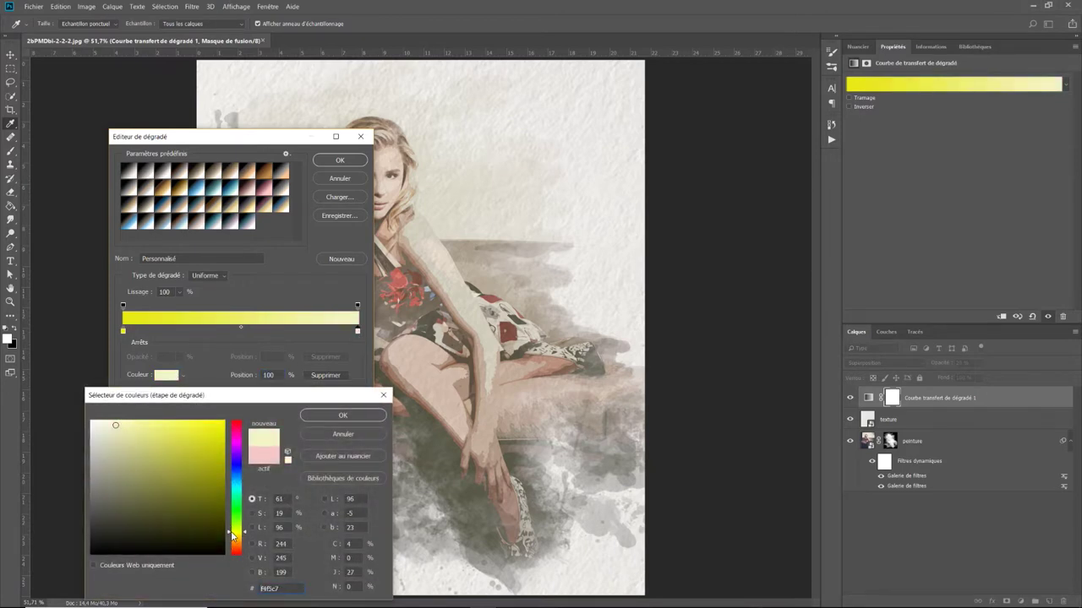
{"action": "left_click_drag", "start_coordinate": [182, 445], "coordinate": [145, 428]}
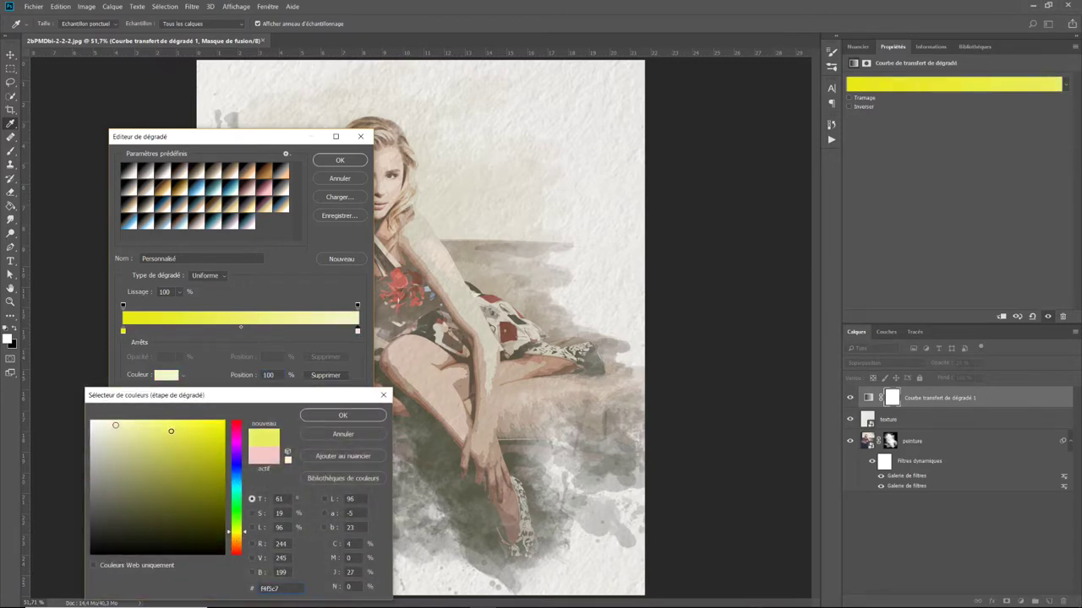
{"action": "left_click", "coordinate": [325, 416]}
{"action": "left_click", "coordinate": [327, 161]}
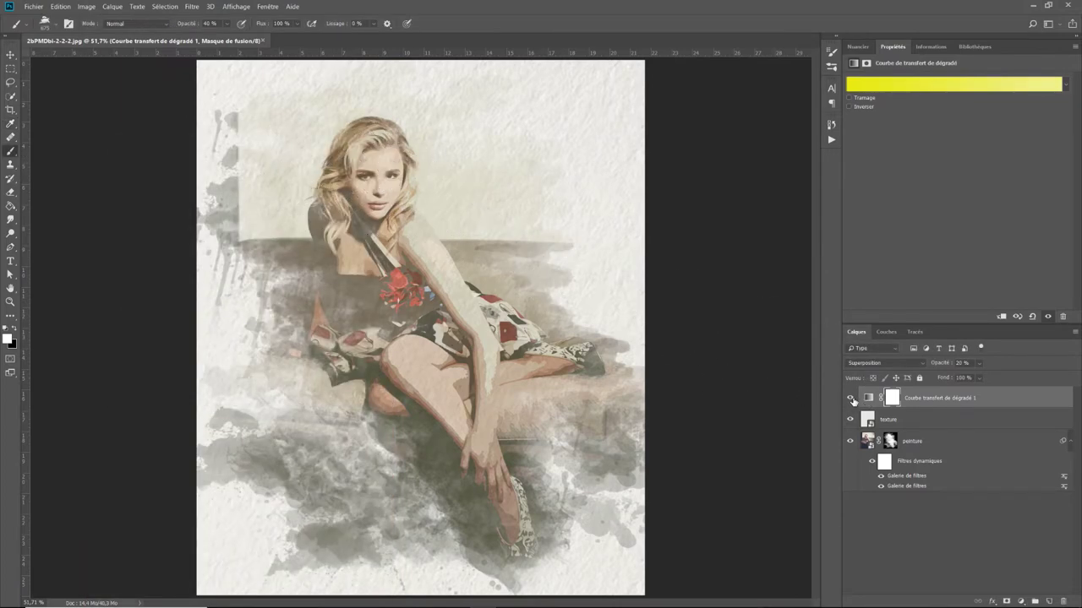
{"action": "left_click", "coordinate": [851, 398]}
{"action": "left_click", "coordinate": [851, 398]}
{"action": "left_click", "coordinate": [1020, 601]}
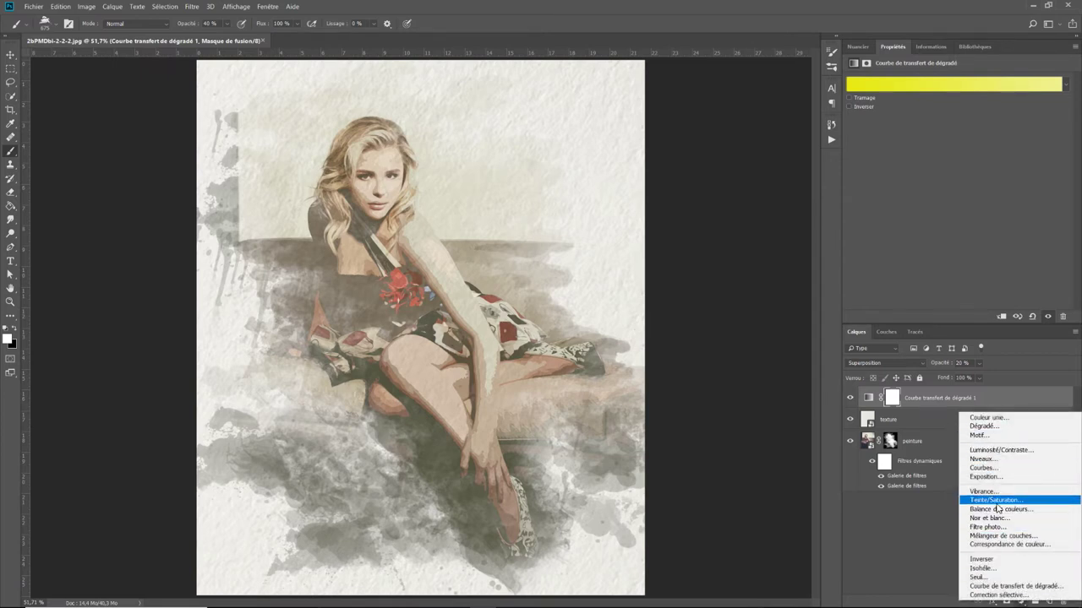
Add a Teinte/Saturation layer with saturation +30 and compare it on and off.
{"action": "left_click", "coordinate": [997, 500]}
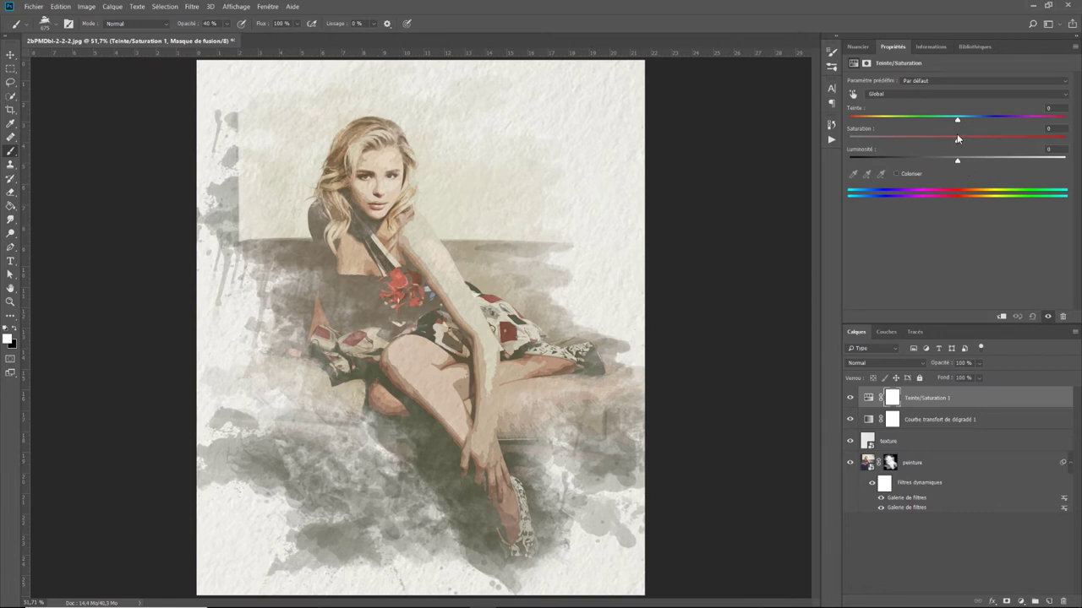
{"action": "mouse_move", "coordinate": [957, 135]}
{"action": "left_mouse_down"}
{"action": "mouse_move", "coordinate": [1030, 144]}
{"action": "mouse_move", "coordinate": [999, 143]}
{"action": "left_mouse_up"}
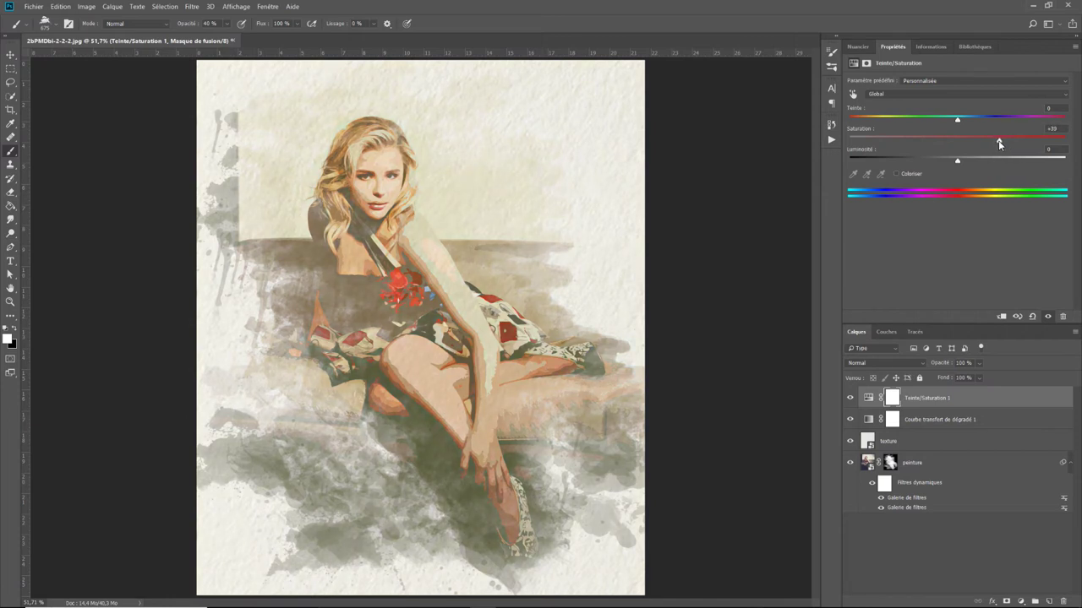
{"action": "left_click", "coordinate": [849, 398]}
{"action": "left_click", "coordinate": [850, 398]}
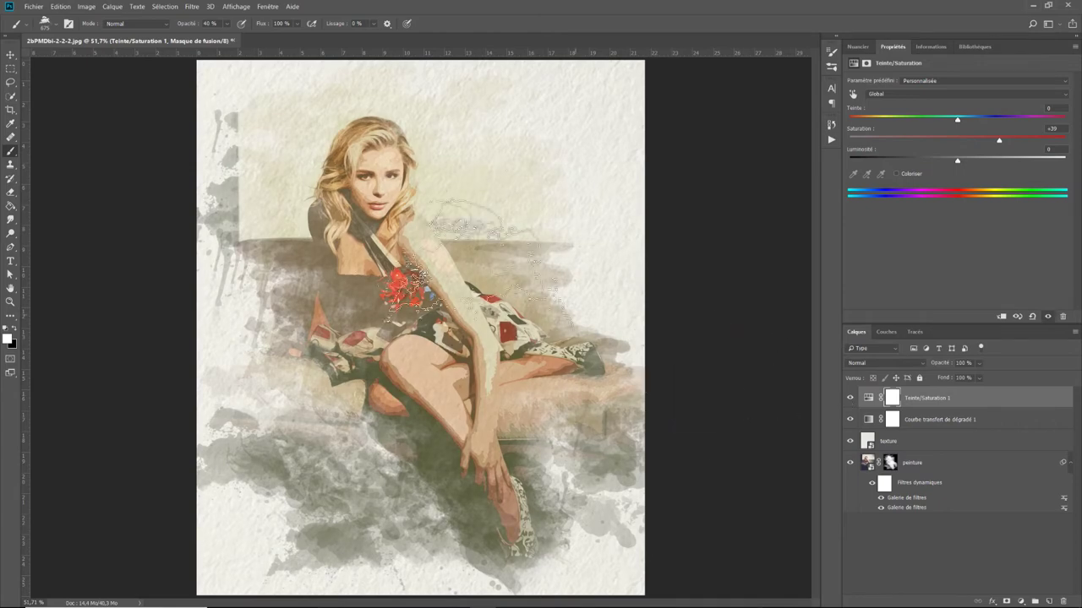
{"action": "left_click", "coordinate": [1021, 602]}
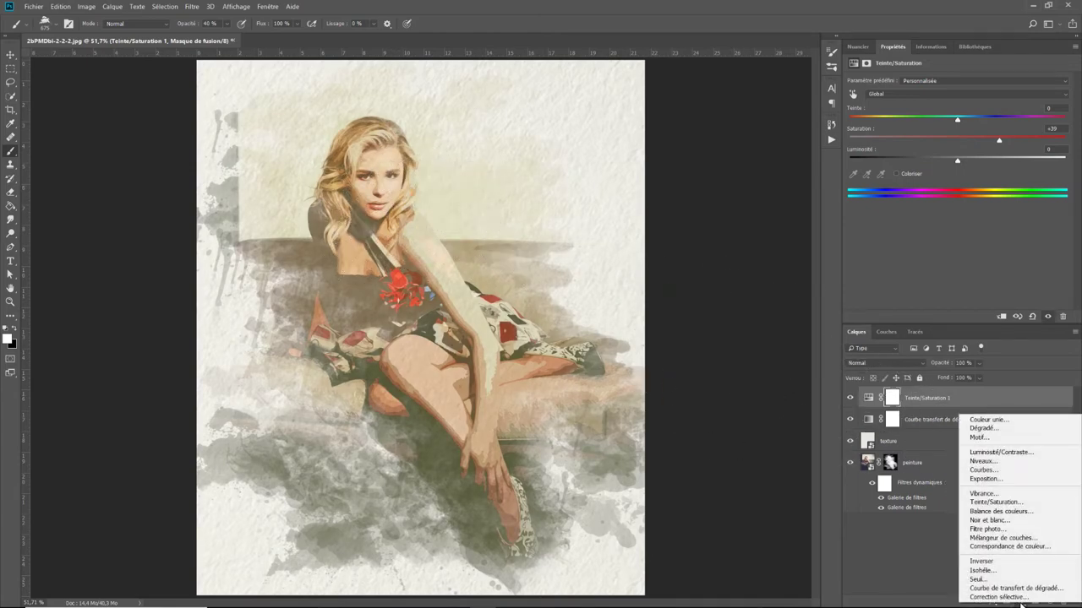
Add a Niveaux levels layer with input levels 49, 1,00 and 233.
{"action": "left_click", "coordinate": [1015, 463]}
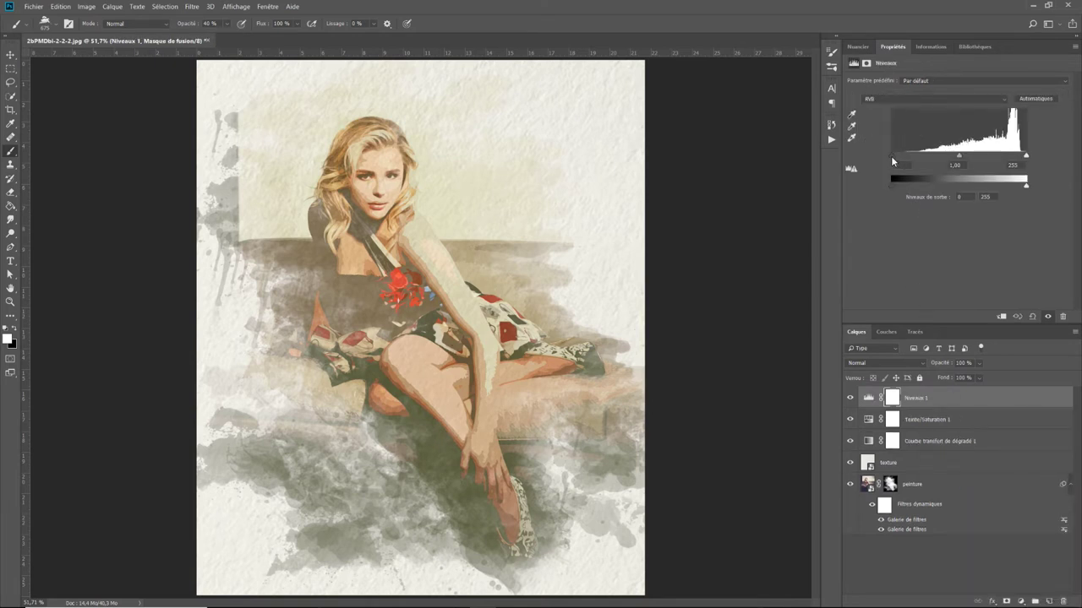
{"action": "left_click_drag", "start_coordinate": [892, 157], "coordinate": [920, 158]}
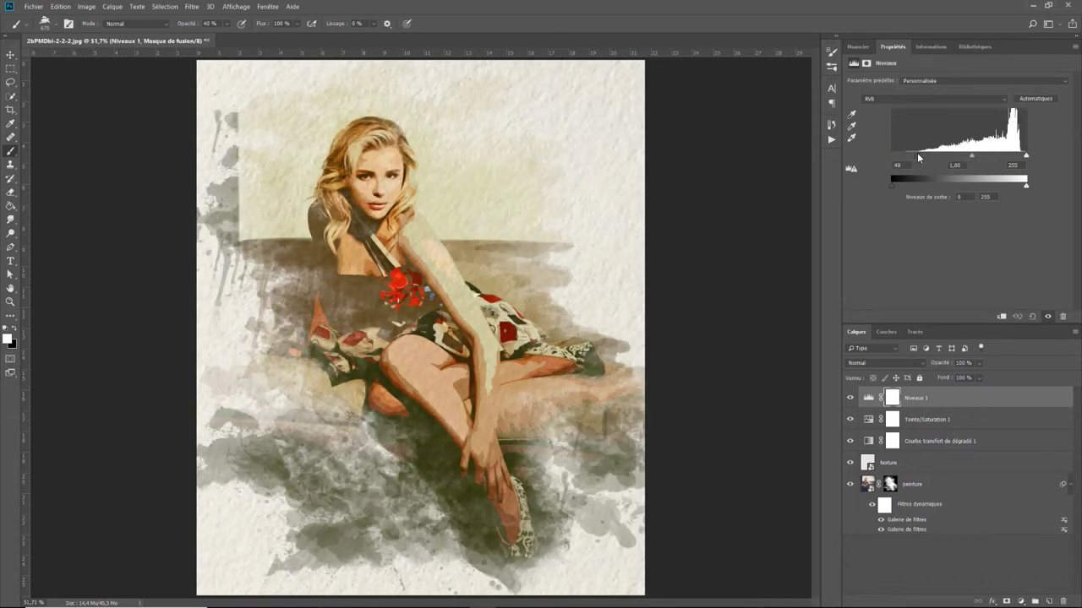
{"action": "left_click_drag", "start_coordinate": [1027, 158], "coordinate": [1015, 159]}
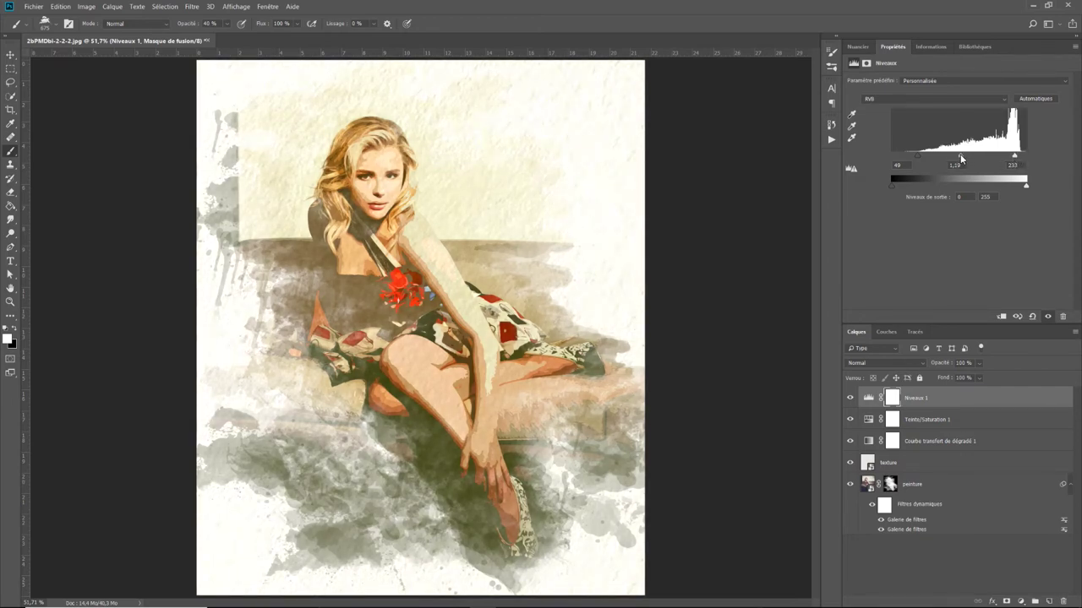
{"action": "left_click_drag", "start_coordinate": [960, 155], "coordinate": [965, 158]}
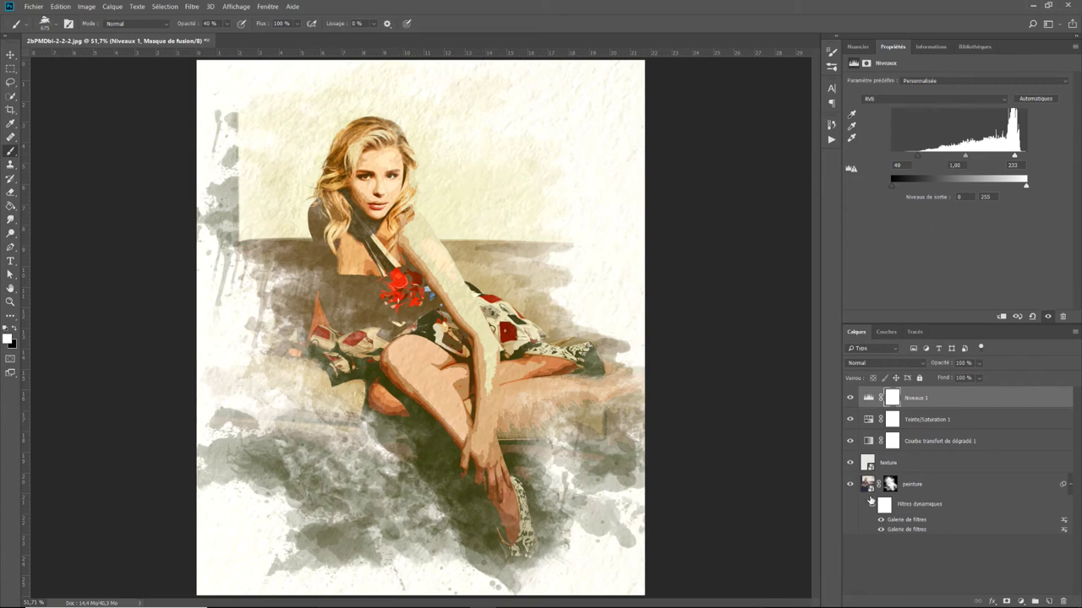
{"action": "left_click", "coordinate": [914, 553]}
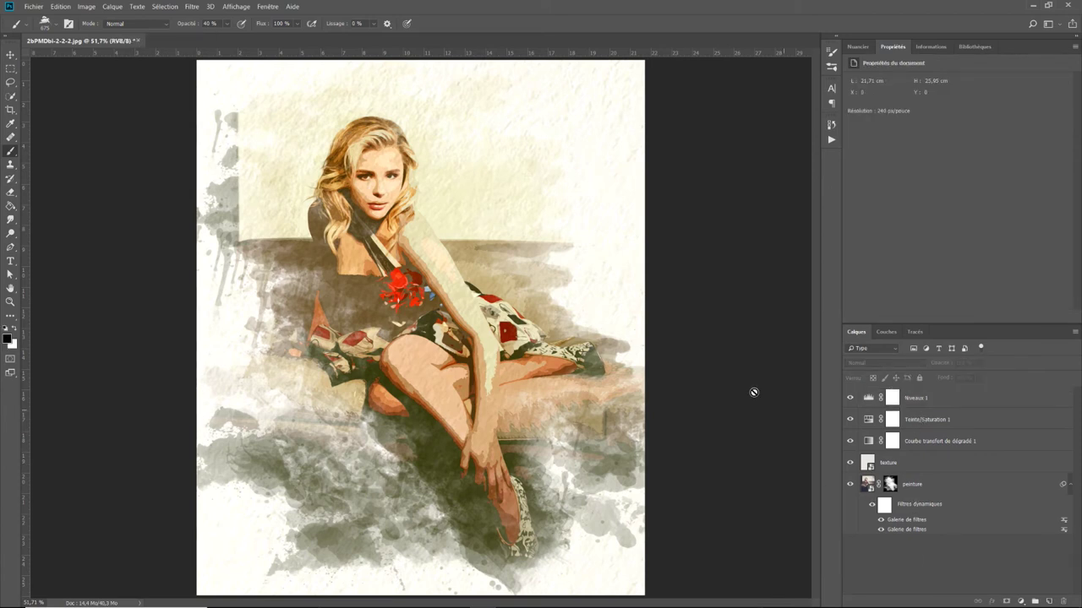